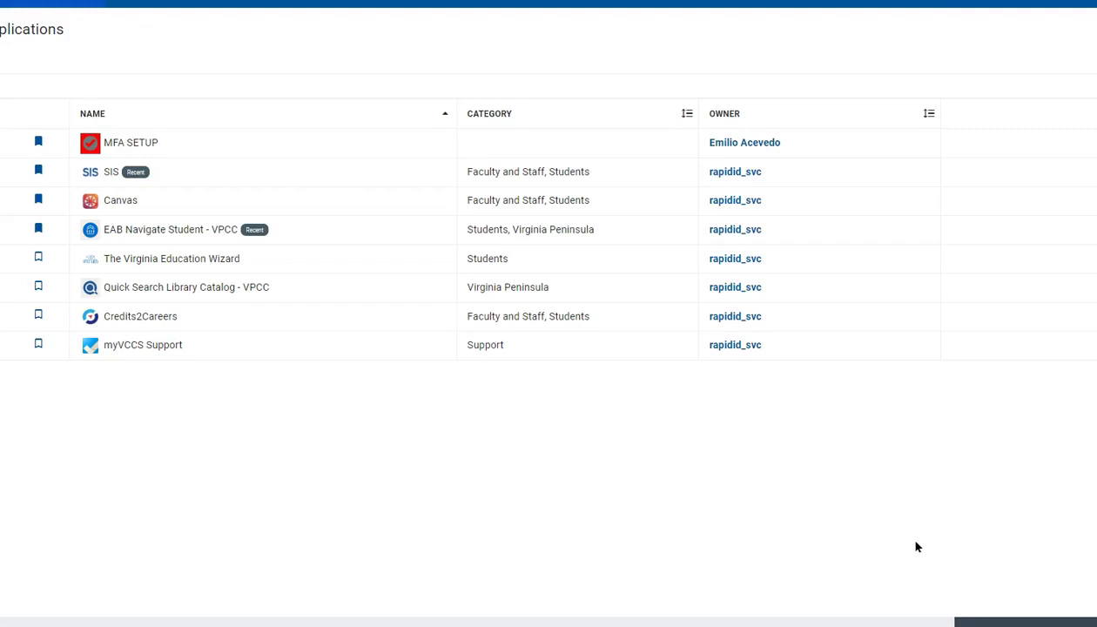
- Launch SIS from the applications list and open My Student Information on the Students page
{"action": "mouse_move", "coordinate": [919, 171]}
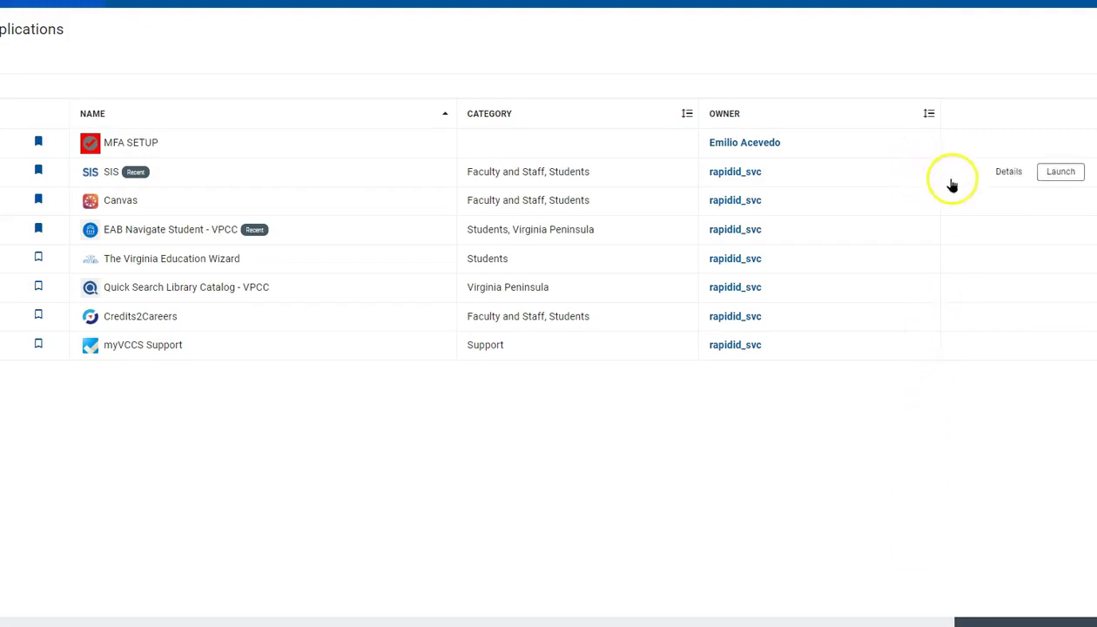
{"action": "left_click", "coordinate": [1071, 189]}
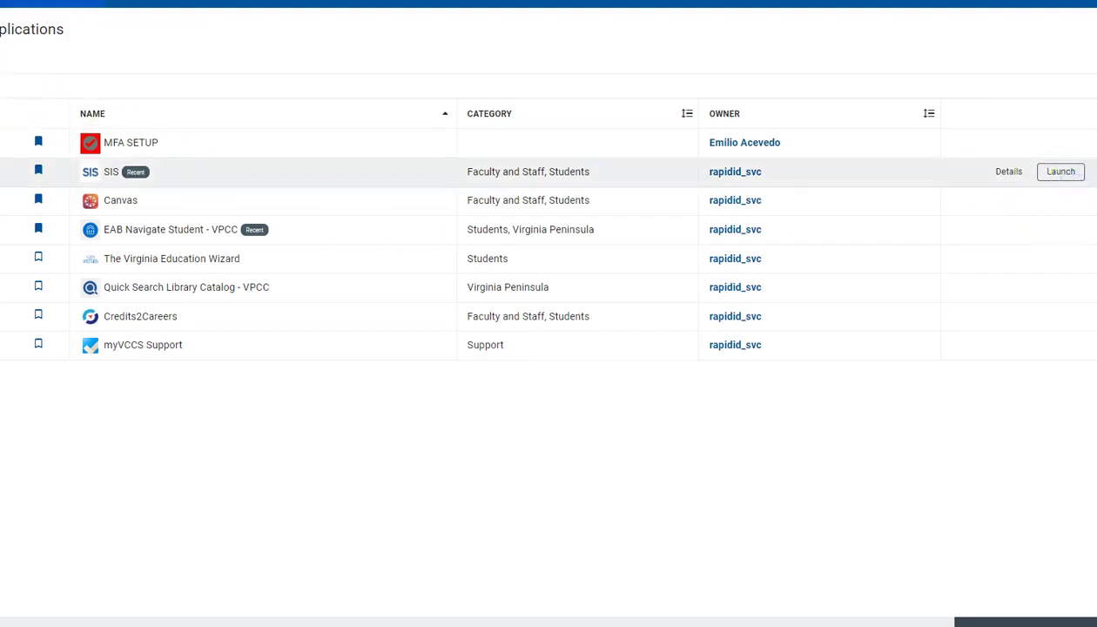
{"action": "left_click", "coordinate": [10, 96]}
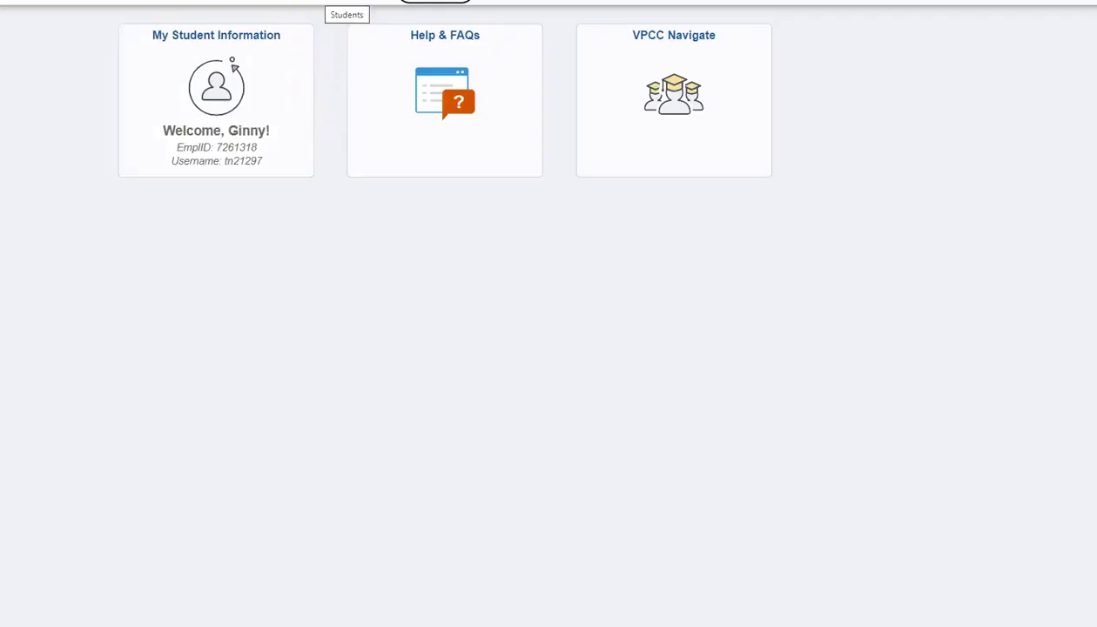
{"action": "left_click", "coordinate": [281, 102]}
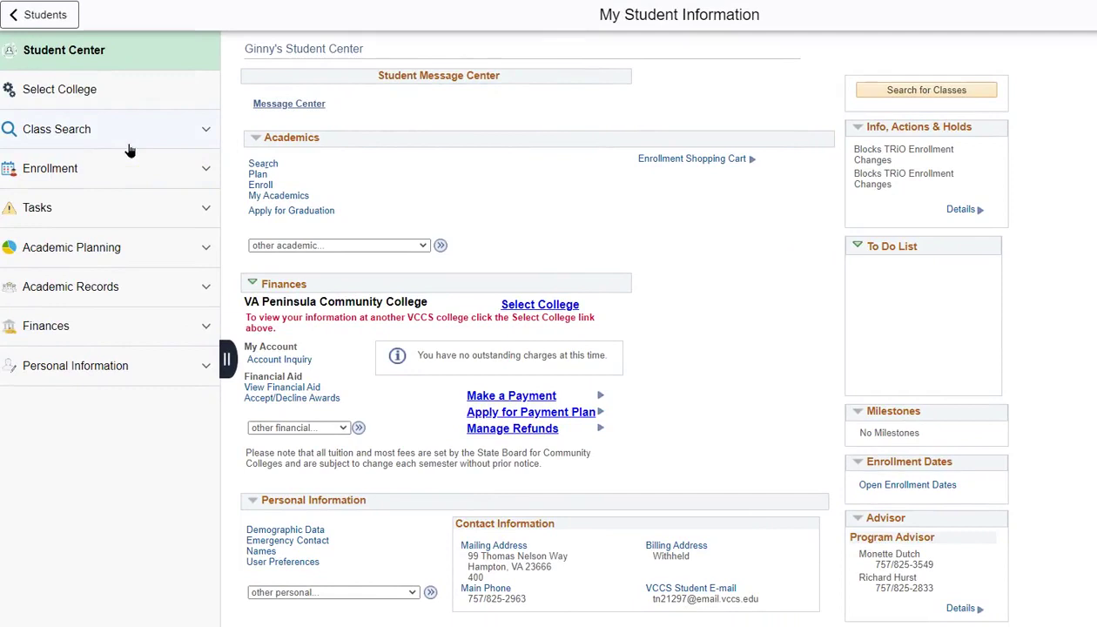
- Open the Class Search page within My Student Information and collapse the side navigation
{"action": "left_click", "coordinate": [135, 167]}
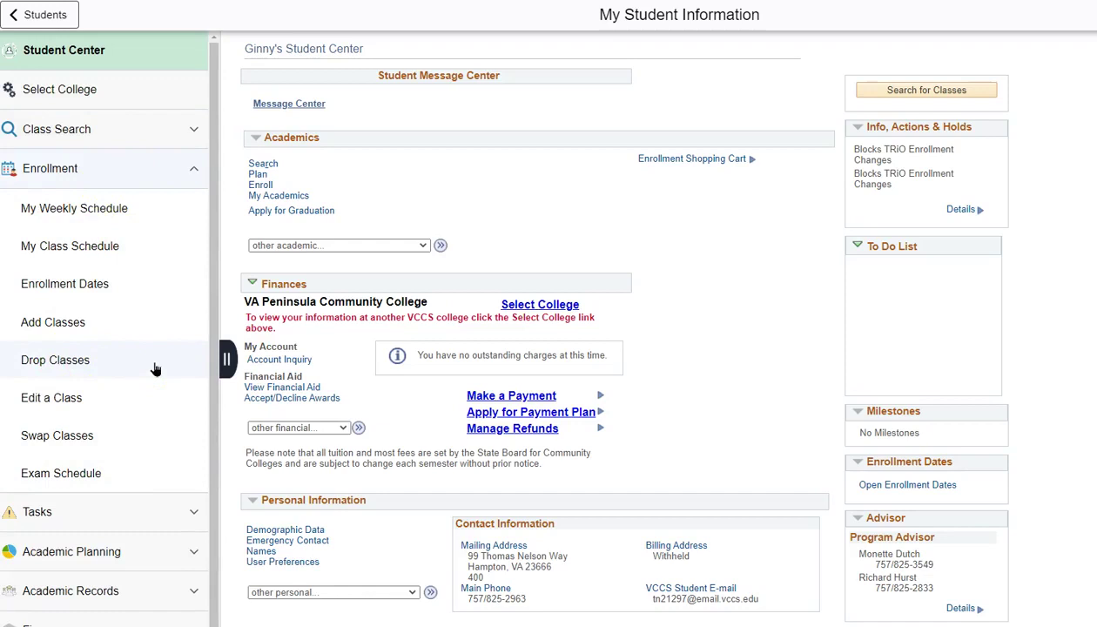
{"action": "left_click", "coordinate": [200, 168]}
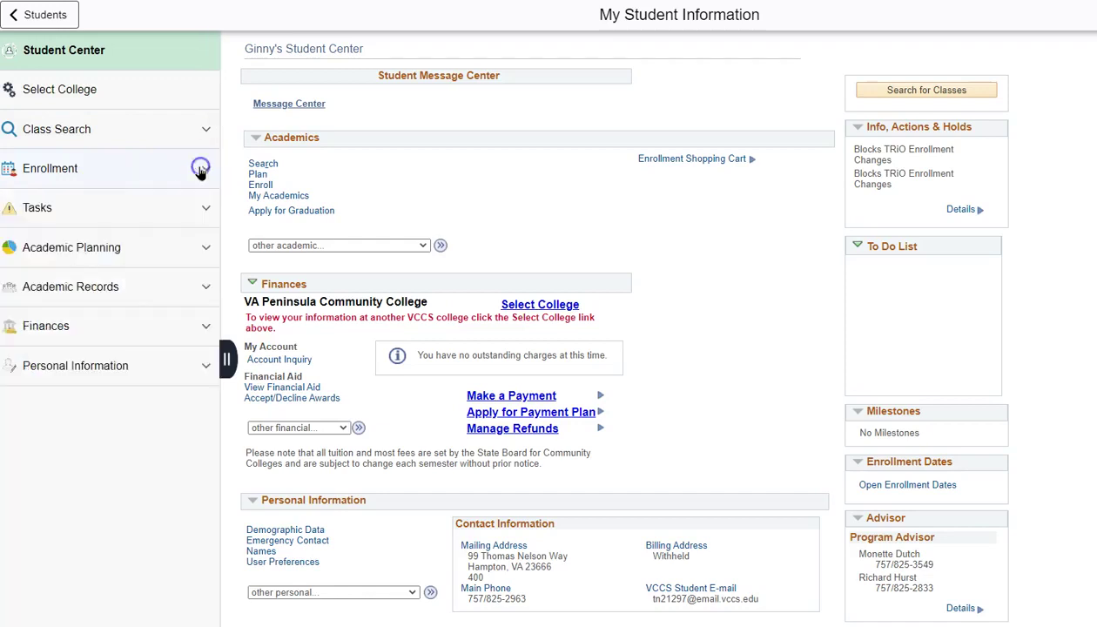
{"action": "left_click", "coordinate": [207, 133]}
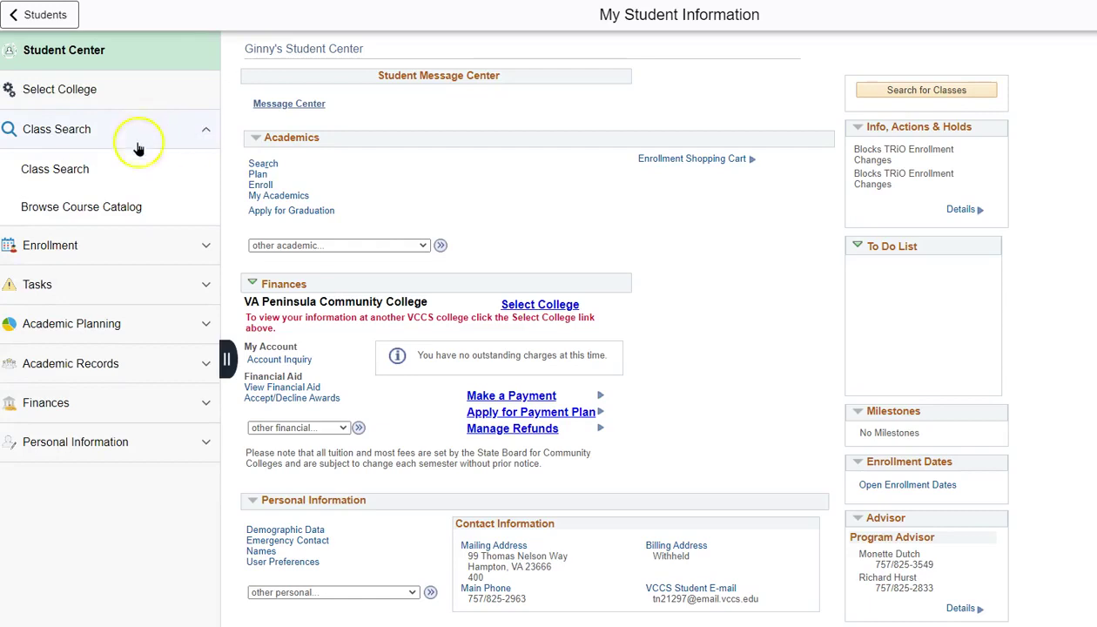
{"action": "left_click", "coordinate": [79, 180]}
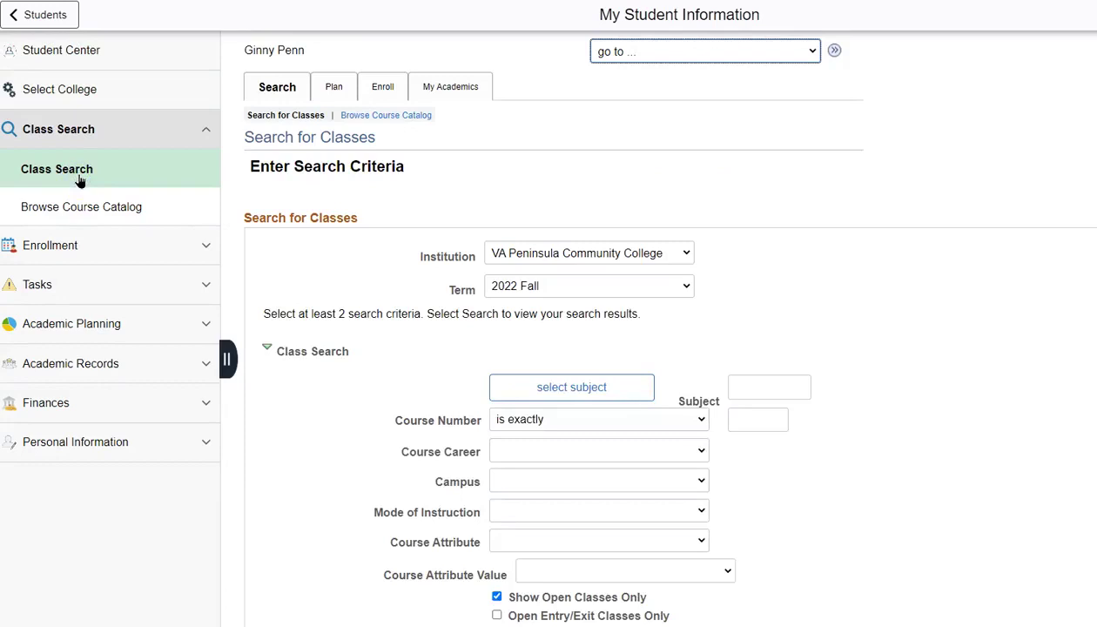
{"action": "left_click", "coordinate": [226, 358]}
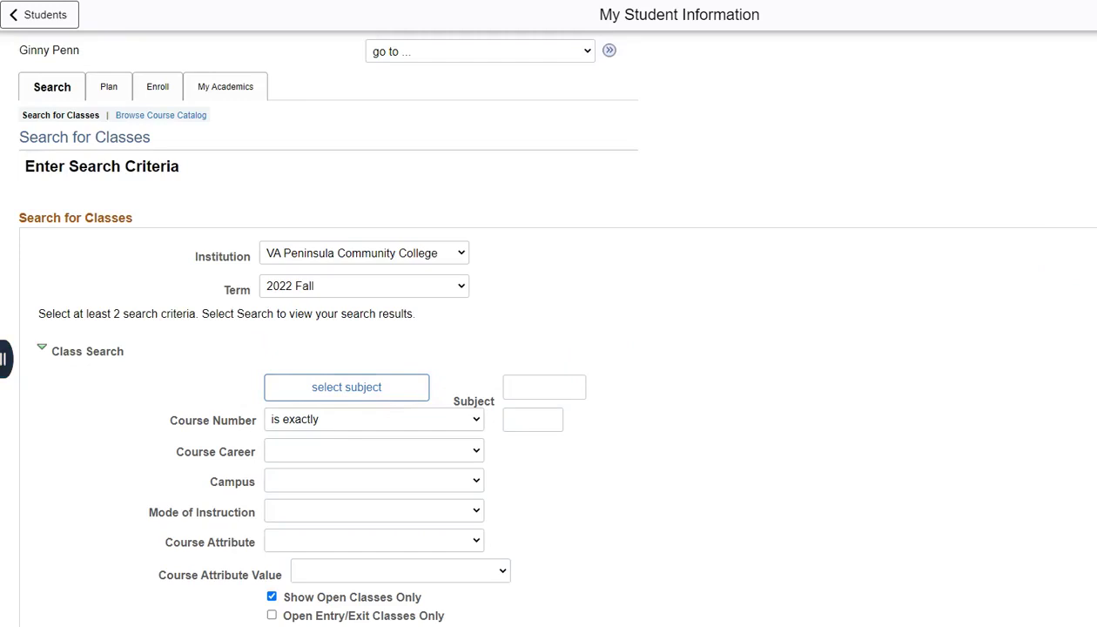
- Set the class search term to 2023 Spring
{"action": "scroll", "coordinate": [690, 197], "scroll_direction": "down", "scroll_amount": 2}
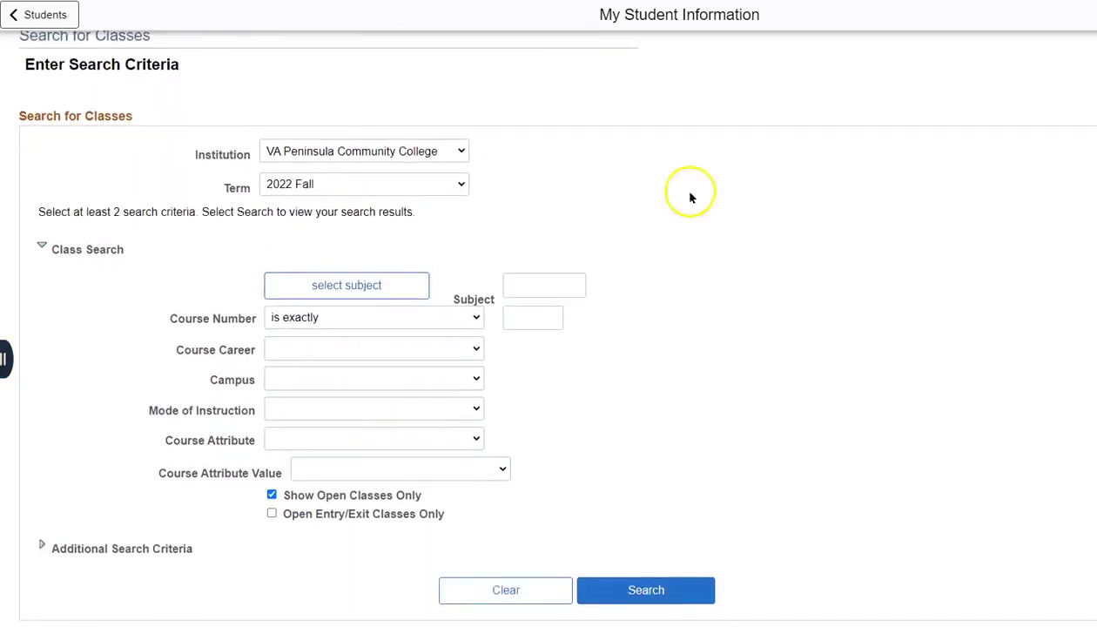
{"action": "left_click", "coordinate": [323, 188]}
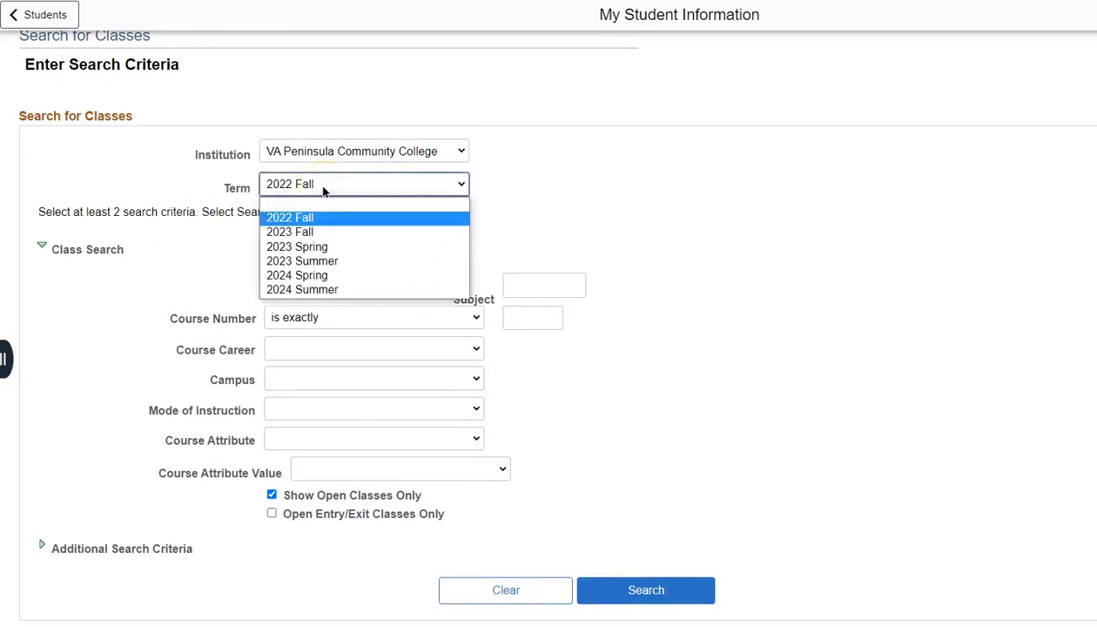
{"action": "left_click", "coordinate": [330, 249]}
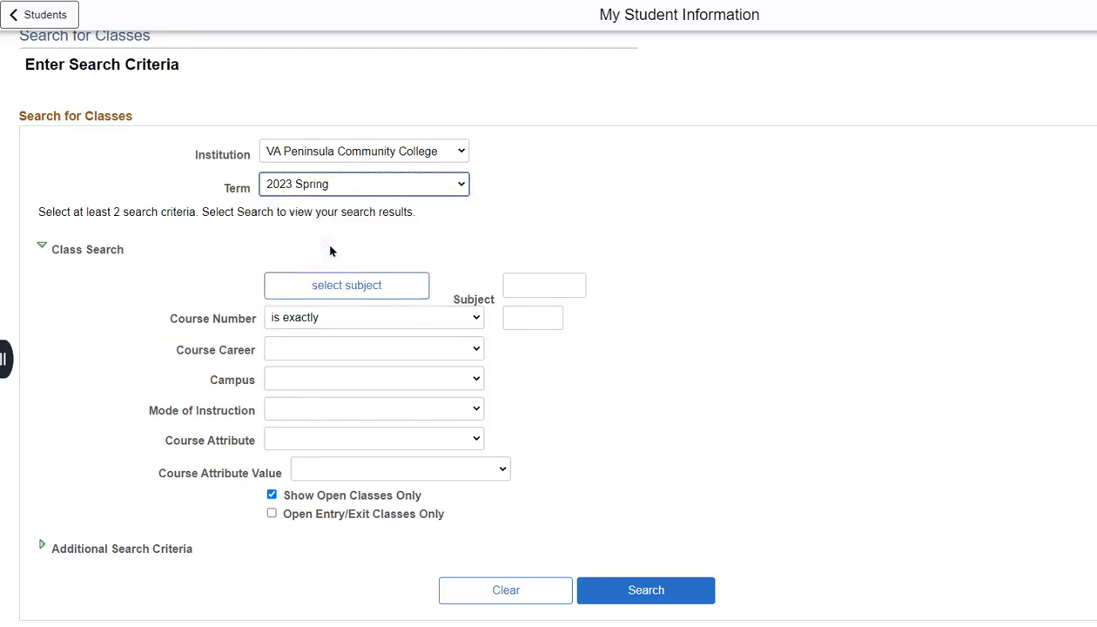
- Search the term's open classes for subject SDV with a course number of exactly 100
{"action": "left_click", "coordinate": [534, 286]}
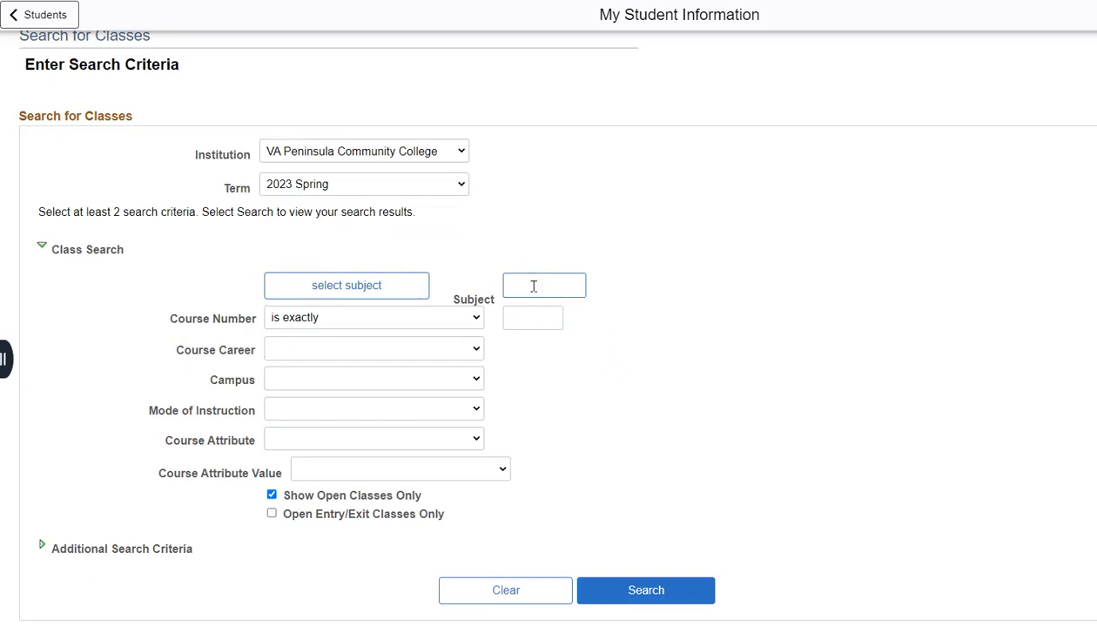
{"action": "type", "text": "SDV"}
{"action": "left_click", "coordinate": [525, 318]}
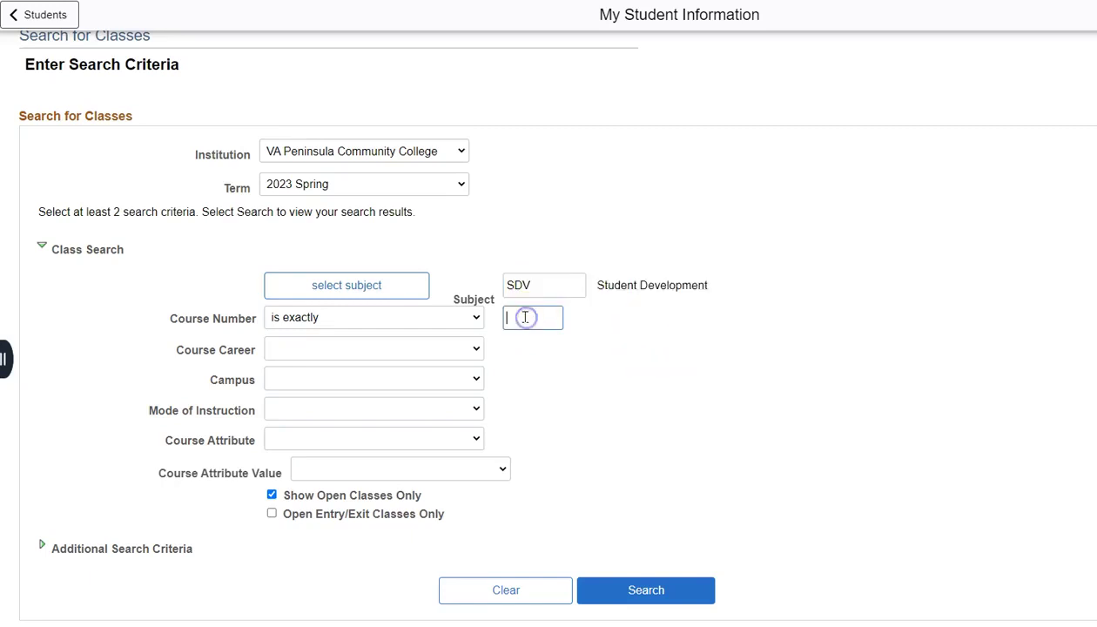
{"action": "type", "text": "100"}
{"action": "left_click", "coordinate": [551, 290]}
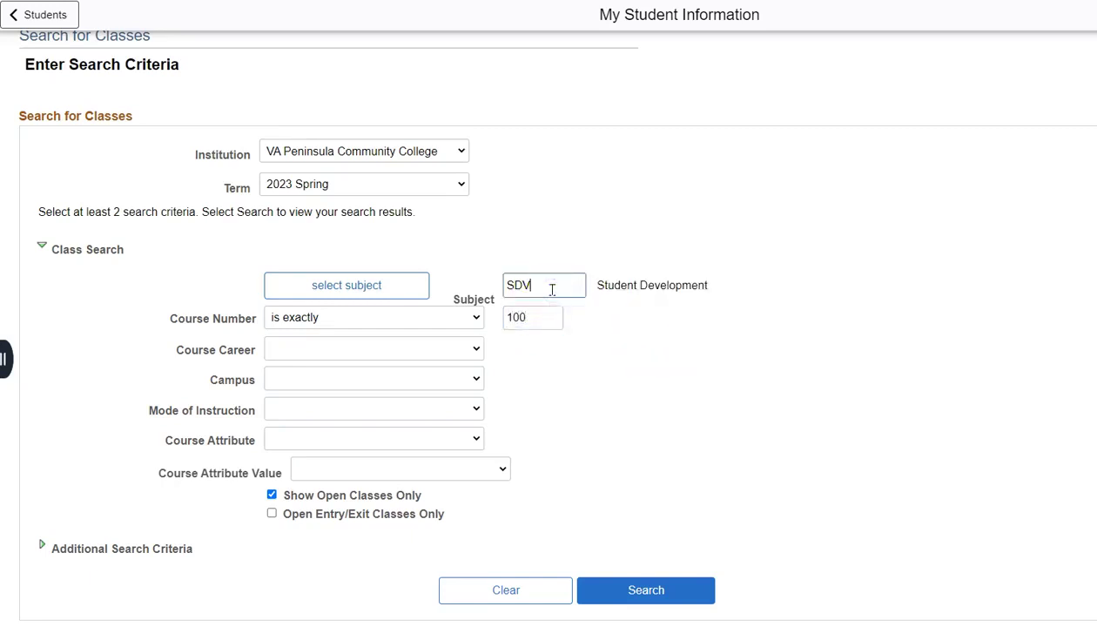
{"action": "left_click", "coordinate": [541, 318]}
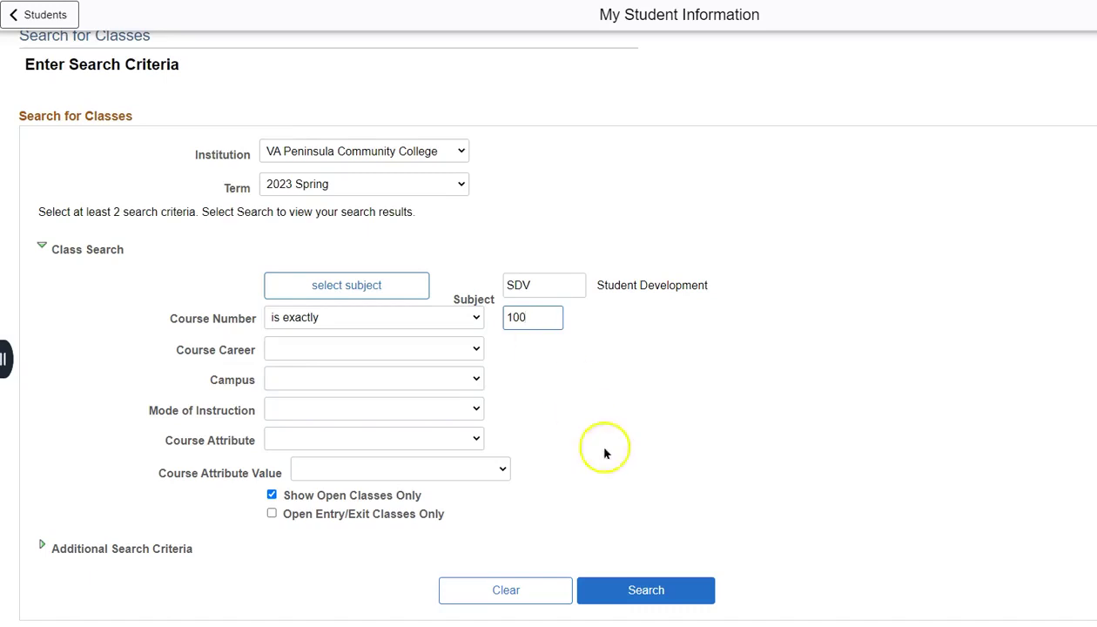
{"action": "left_click", "coordinate": [647, 592]}
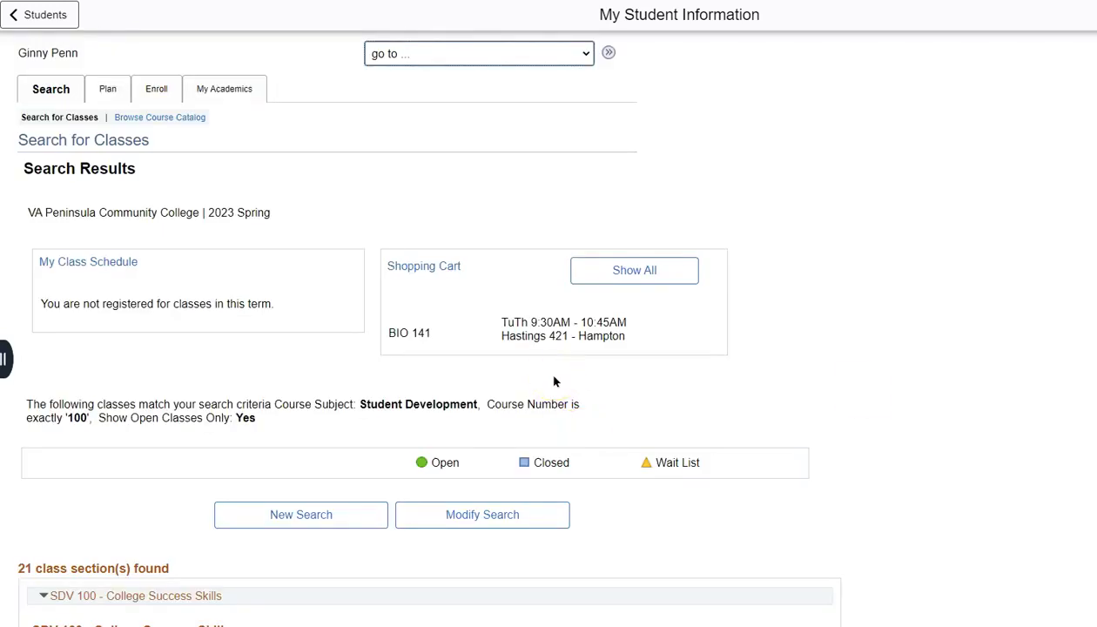
- Examine the days and times, rooms and meeting dates of the SDV 100 sections, including the Virtual Classroom ones
{"action": "scroll", "coordinate": [422, 325], "scroll_direction": "down", "scroll_amount": 4}
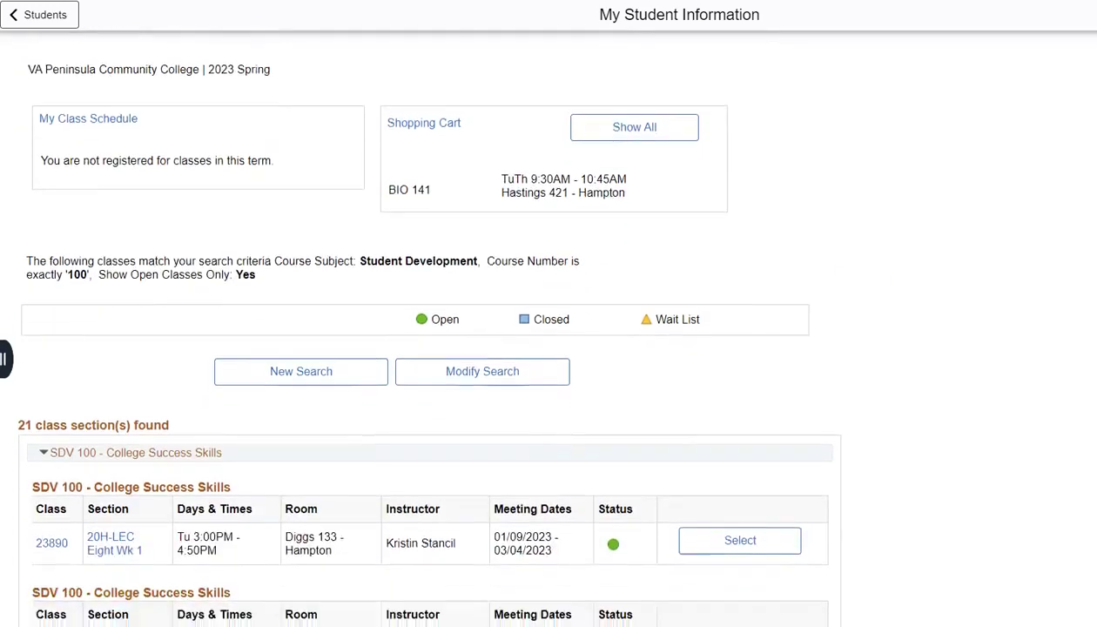
{"action": "scroll", "coordinate": [423, 331], "scroll_direction": "down", "scroll_amount": 3}
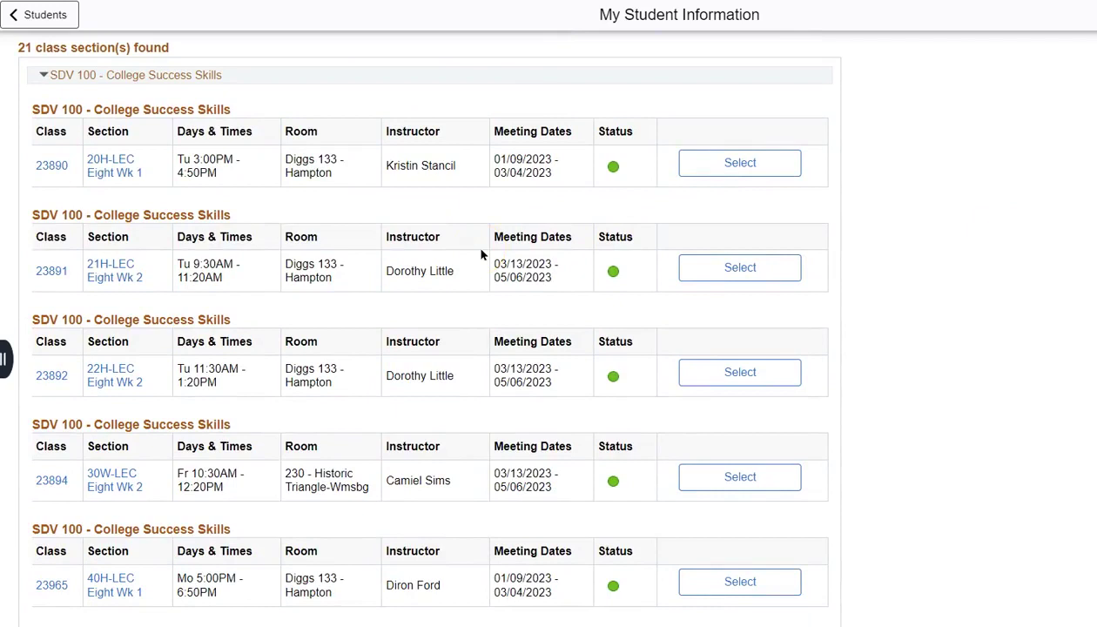
{"action": "left_click", "coordinate": [571, 177]}
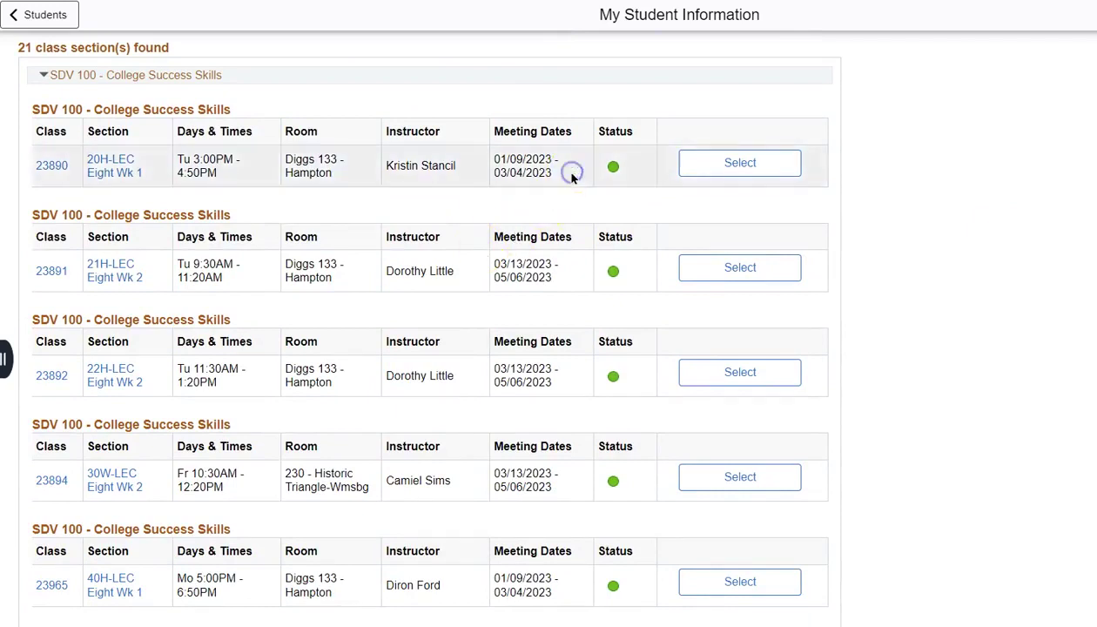
{"action": "left_click", "coordinate": [363, 174]}
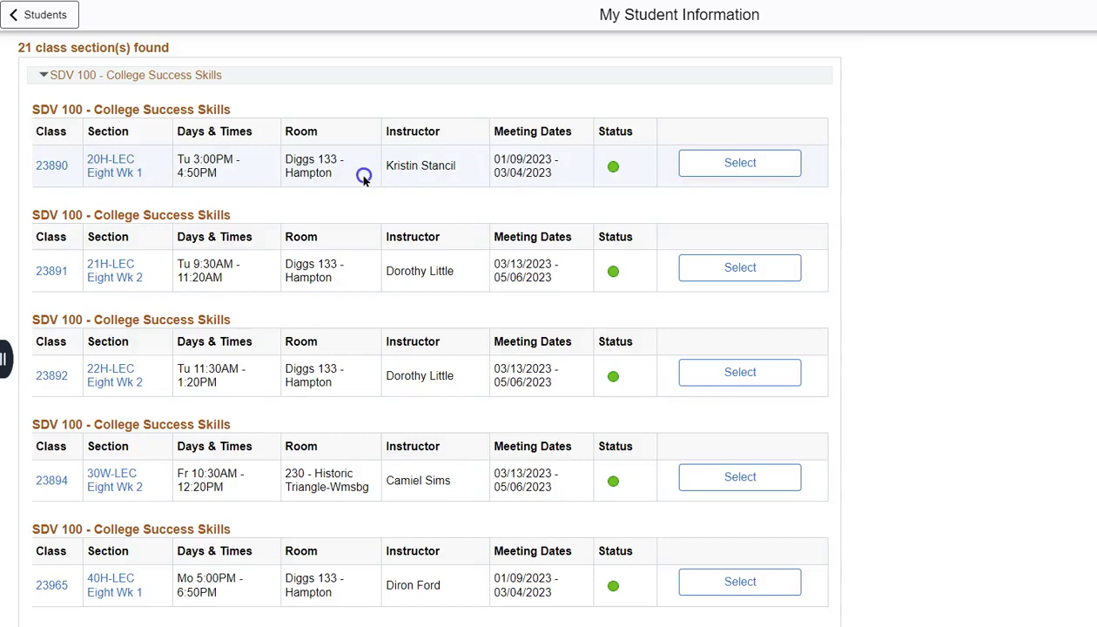
{"action": "left_click", "coordinate": [253, 180]}
{"action": "left_click", "coordinate": [343, 184]}
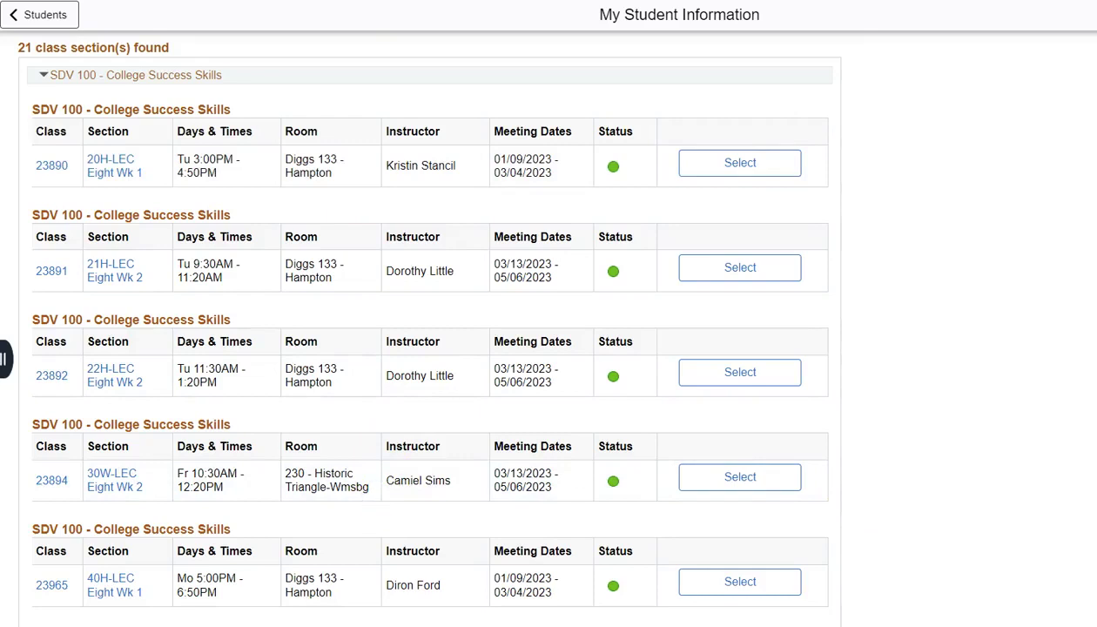
{"action": "scroll", "coordinate": [423, 327], "scroll_direction": "down", "scroll_amount": 5}
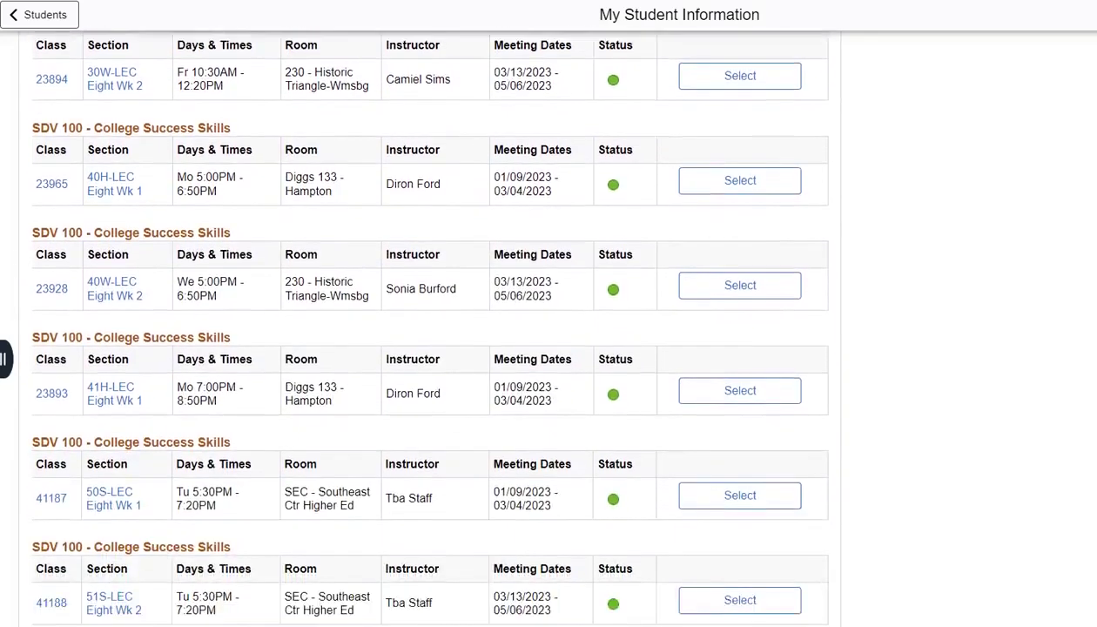
{"action": "scroll", "coordinate": [845, 272], "scroll_direction": "down", "scroll_amount": 3}
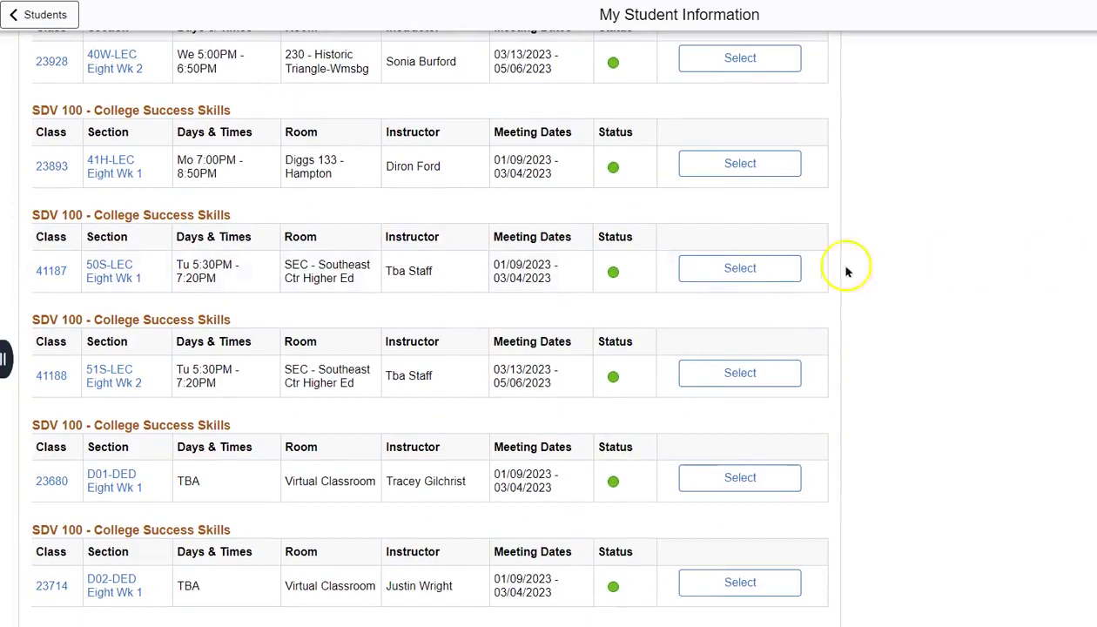
{"action": "left_click", "coordinate": [392, 366]}
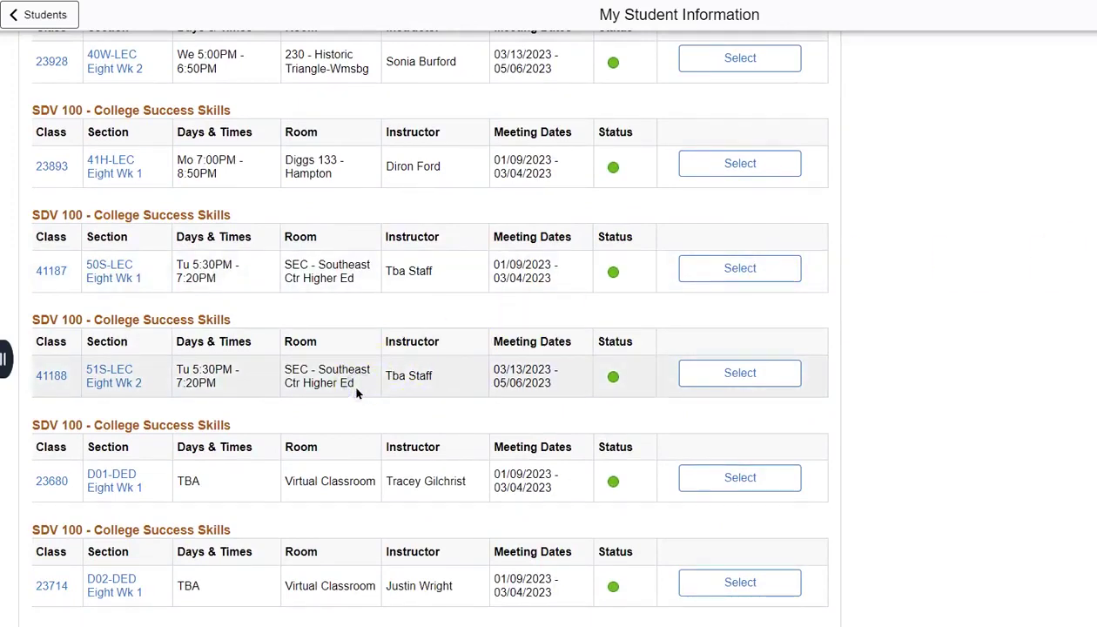
{"action": "left_click", "coordinate": [353, 497]}
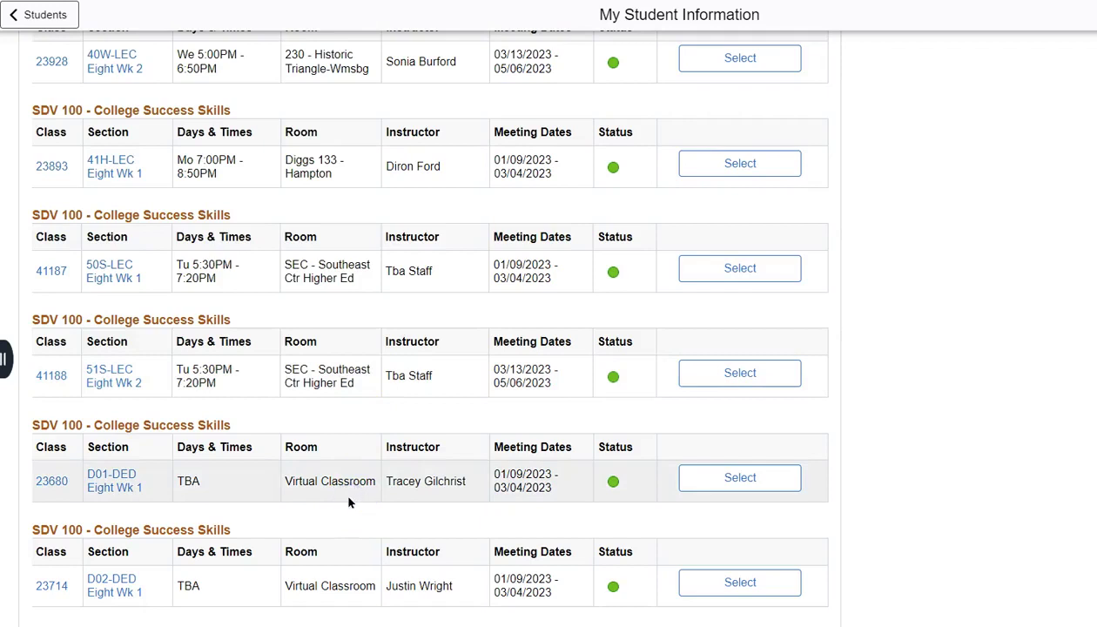
{"action": "left_click", "coordinate": [331, 502]}
{"action": "left_click", "coordinate": [225, 494]}
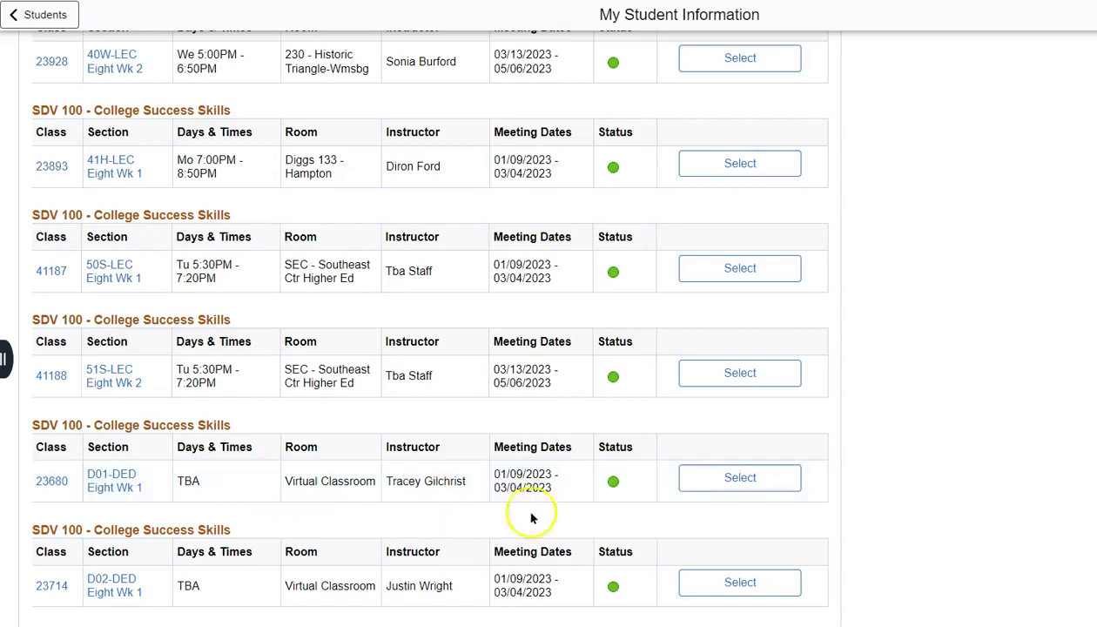
- Select Virtual Classroom section D01 of SDV 100, review its enrollment preferences and class notes, and add it to the shopping cart
{"action": "left_click", "coordinate": [698, 486]}
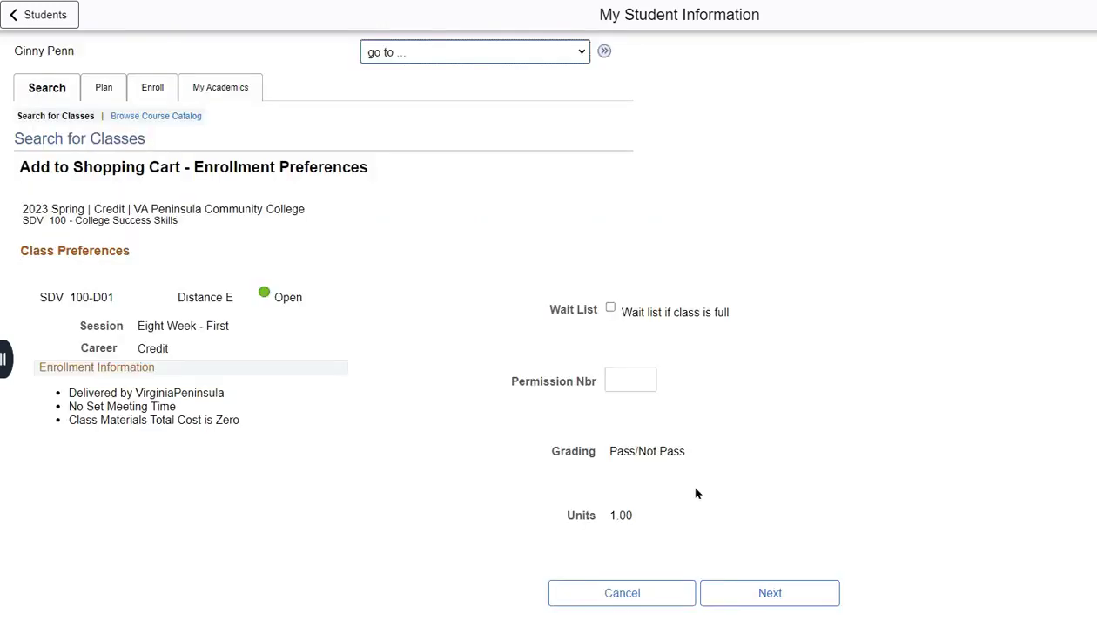
{"action": "left_click", "coordinate": [685, 329]}
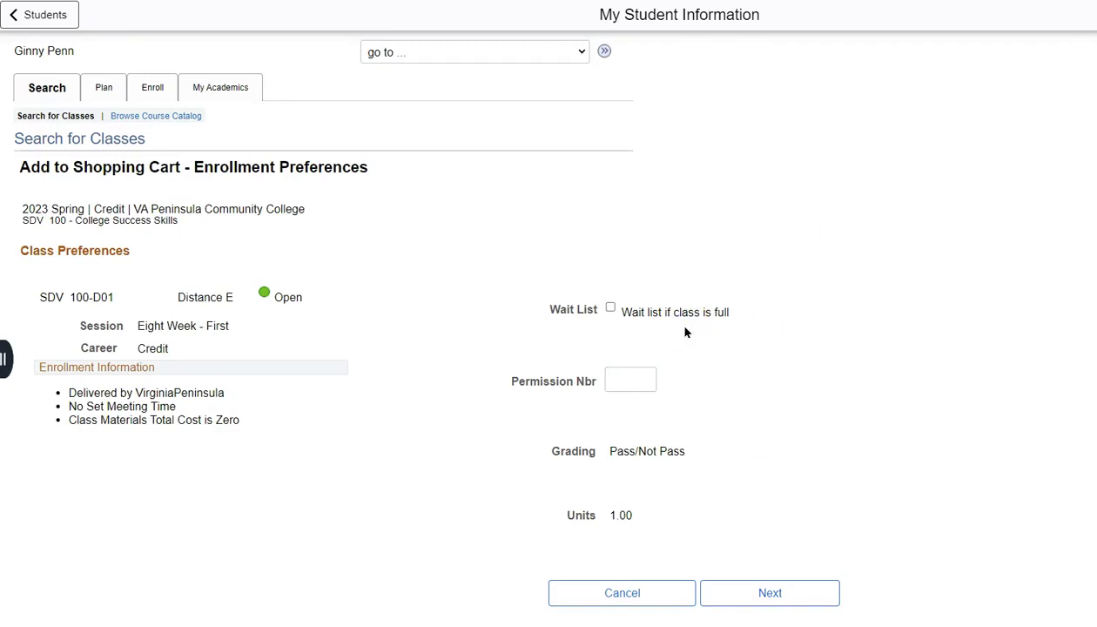
{"action": "left_click", "coordinate": [667, 381]}
{"action": "scroll", "coordinate": [549, 348], "scroll_direction": "down", "scroll_amount": 3}
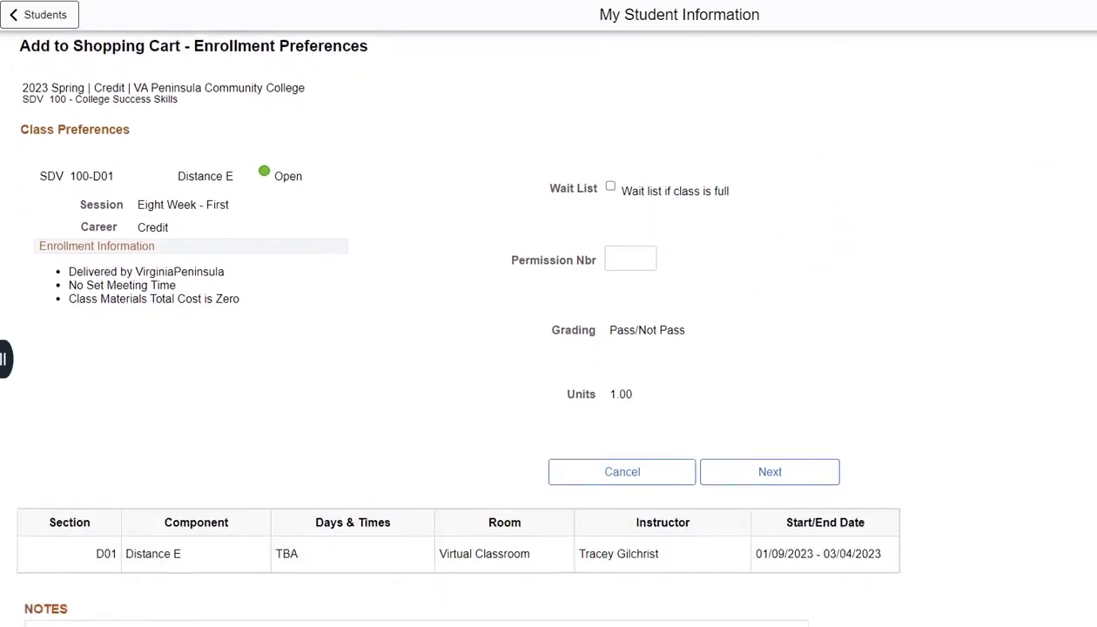
{"action": "scroll", "coordinate": [549, 349], "scroll_direction": "down", "scroll_amount": 2}
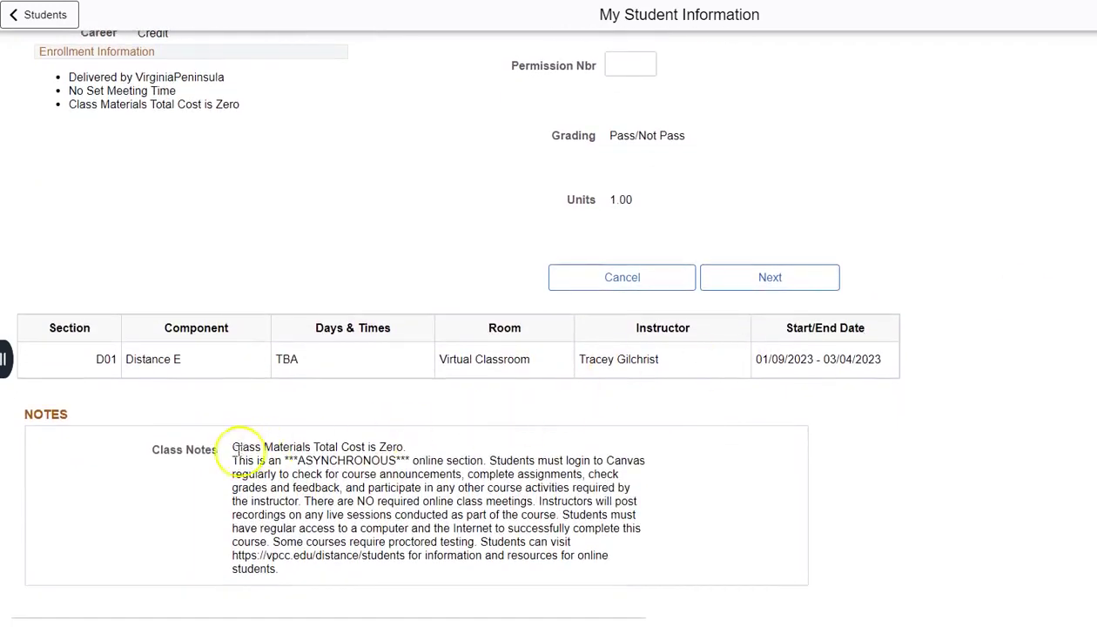
{"action": "left_click_drag", "start_coordinate": [233, 451], "coordinate": [406, 453]}
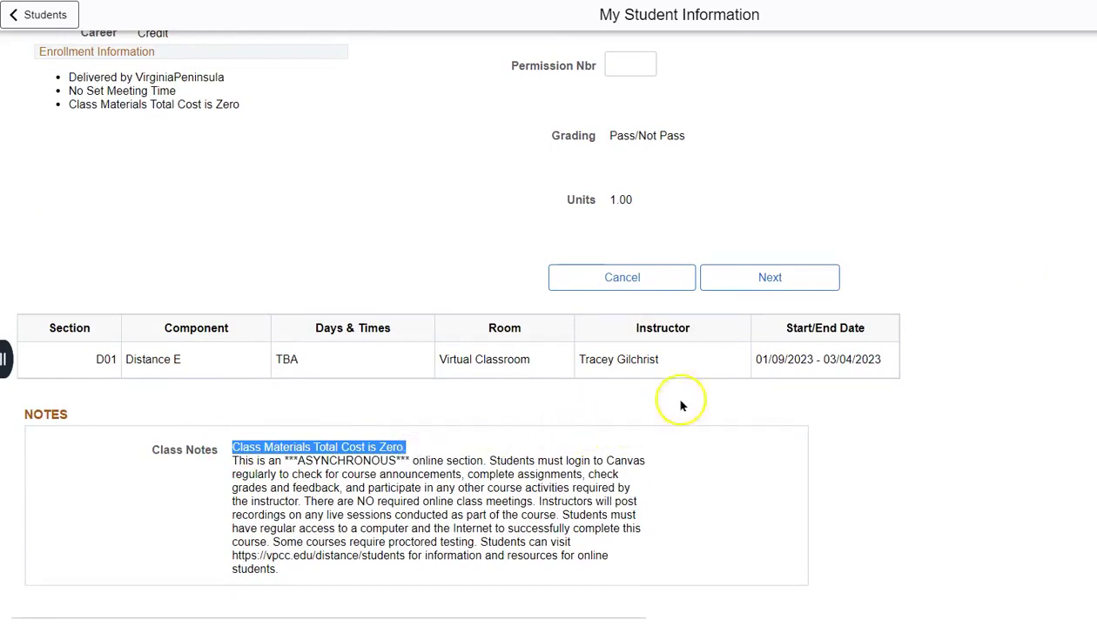
{"action": "left_click", "coordinate": [731, 285]}
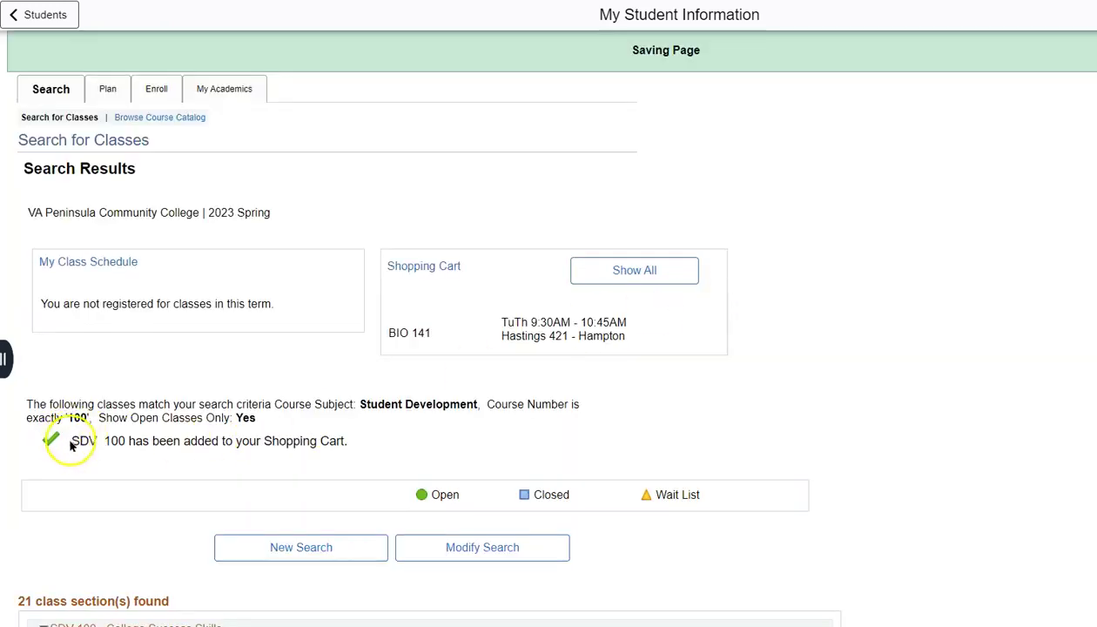
- Check the notice about SDV 100 above the search results and open the enrollment shopping cart
{"action": "left_click_drag", "start_coordinate": [72, 445], "coordinate": [348, 445]}
{"action": "left_click", "coordinate": [616, 393]}
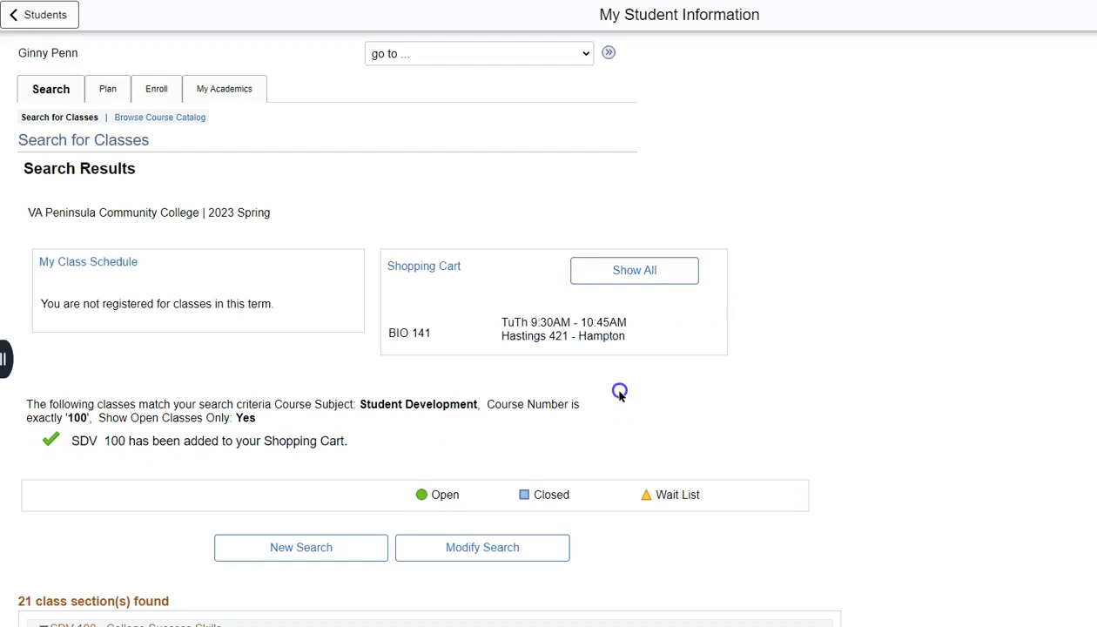
{"action": "left_click", "coordinate": [433, 270]}
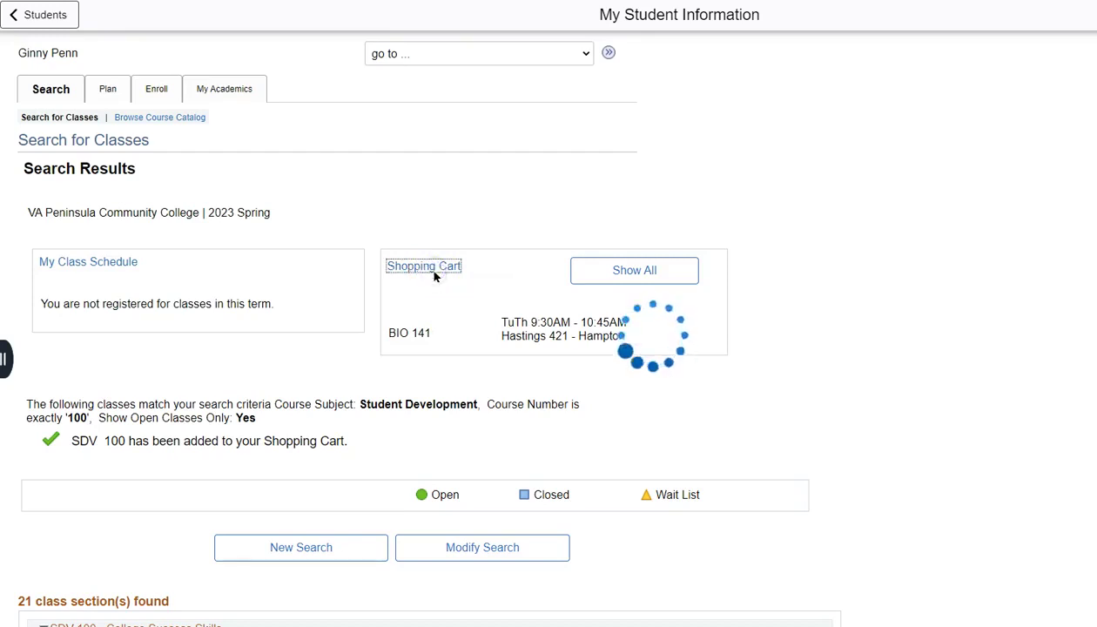
- Enroll in SDV 100-D01 from the 2023 Spring shopping cart and finish the enrollment request
{"action": "left_click", "coordinate": [453, 281]}
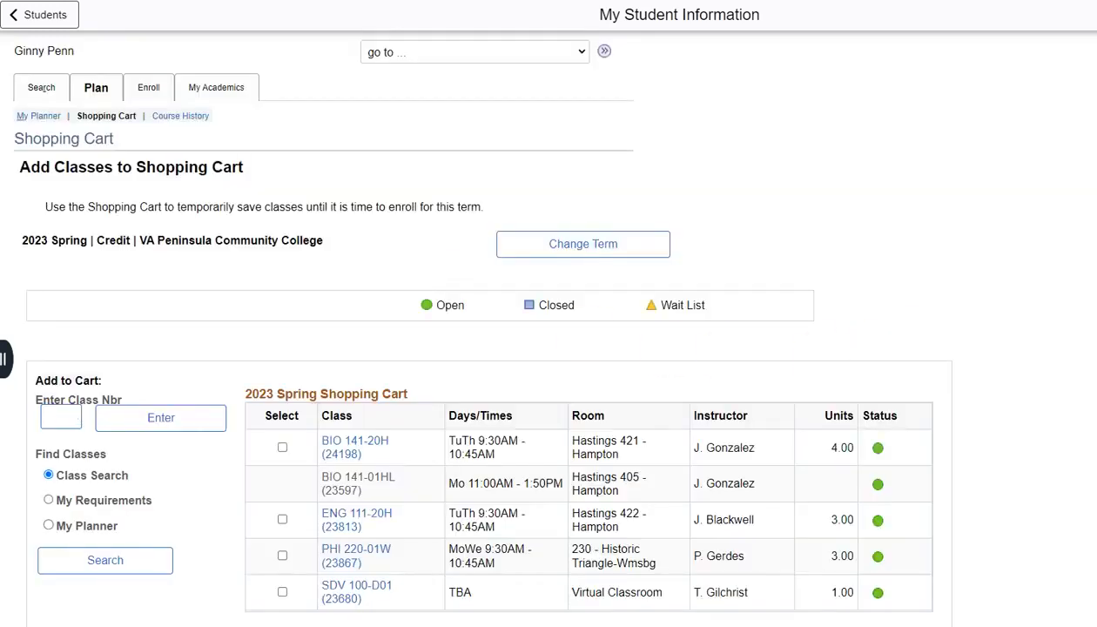
{"action": "scroll", "coordinate": [476, 323], "scroll_direction": "down", "scroll_amount": 2}
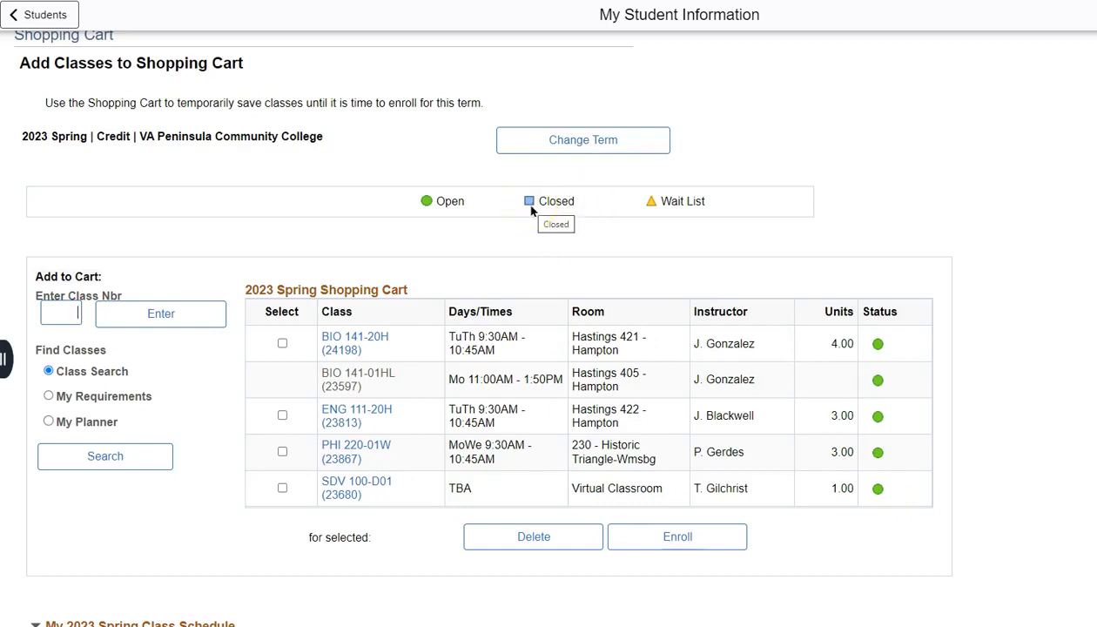
{"action": "left_click", "coordinate": [283, 490]}
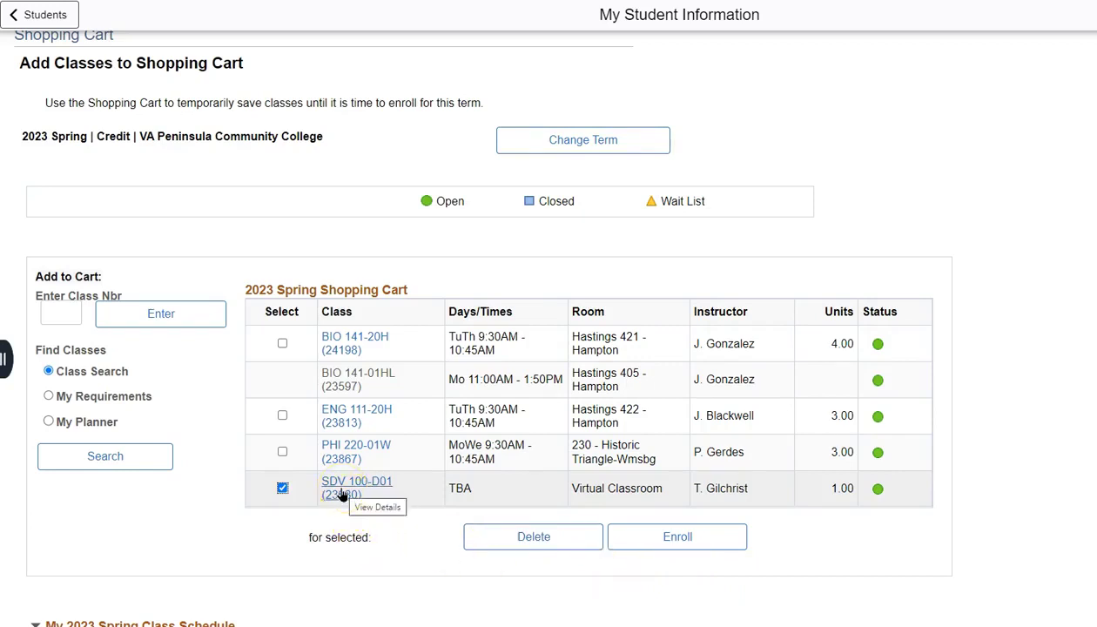
{"action": "left_click", "coordinate": [712, 540]}
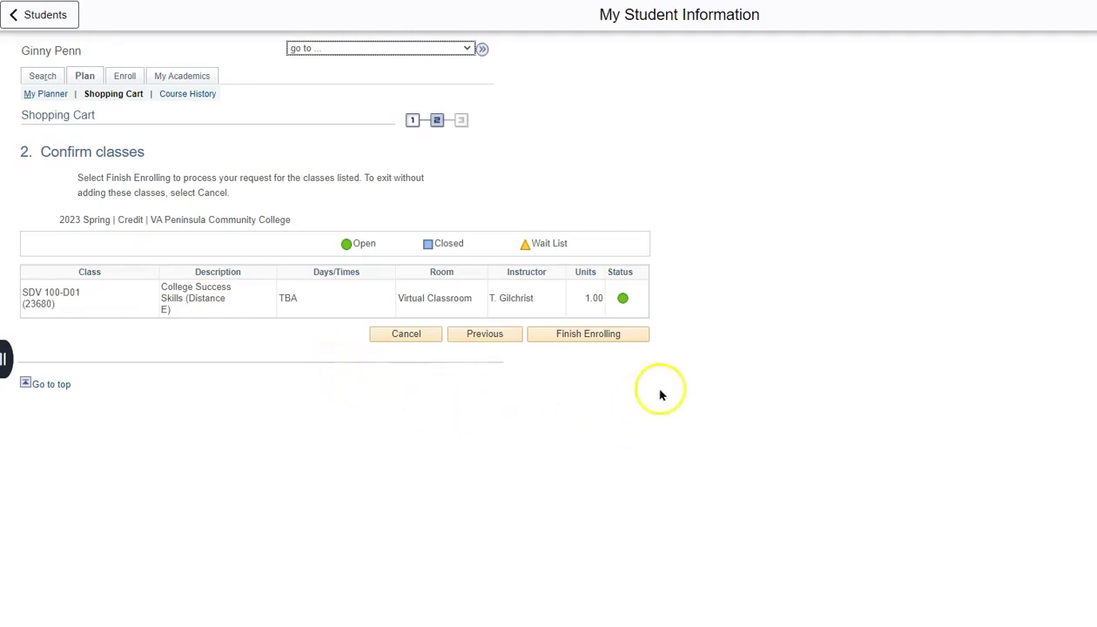
{"action": "left_click", "coordinate": [640, 339]}
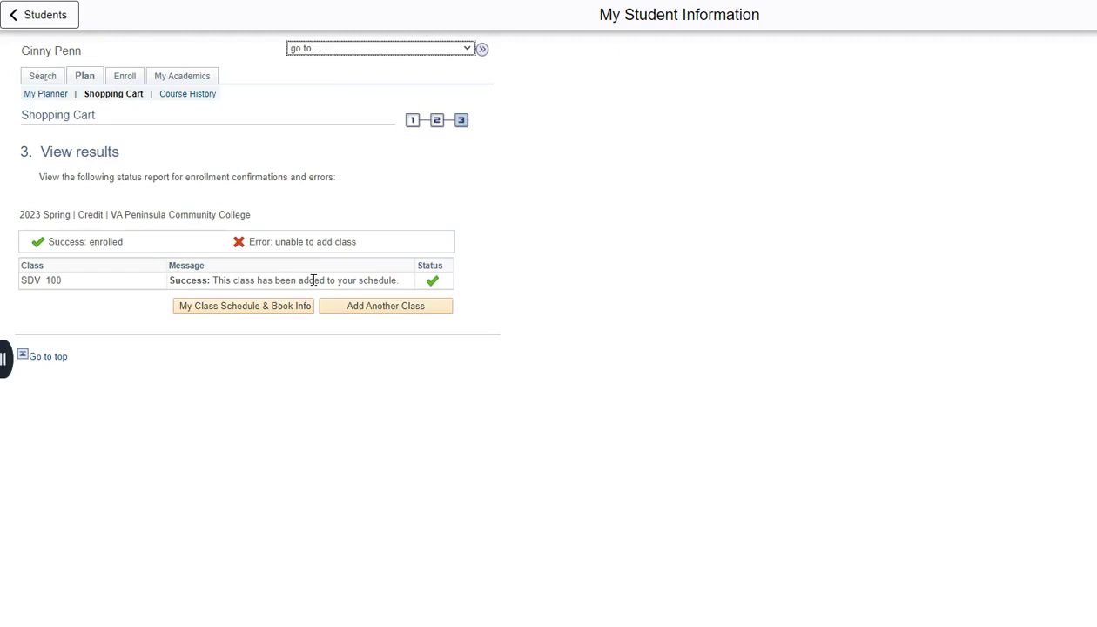
- Open the Drop Classes process under Enrollment for the 2023 Spring term
{"action": "left_click", "coordinate": [5, 361]}
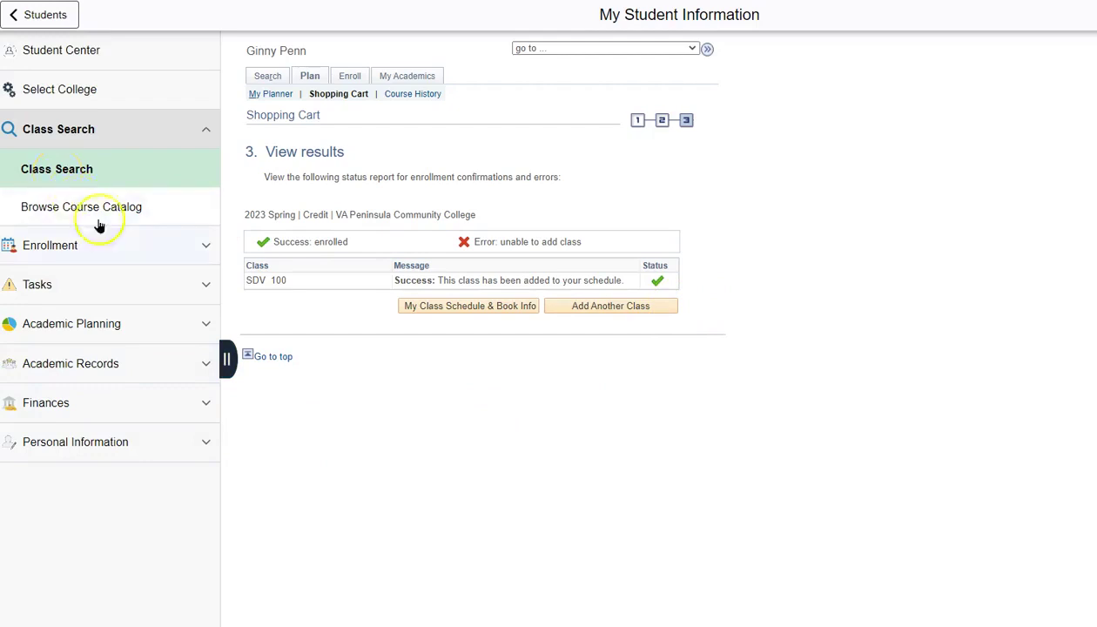
{"action": "left_click", "coordinate": [139, 253]}
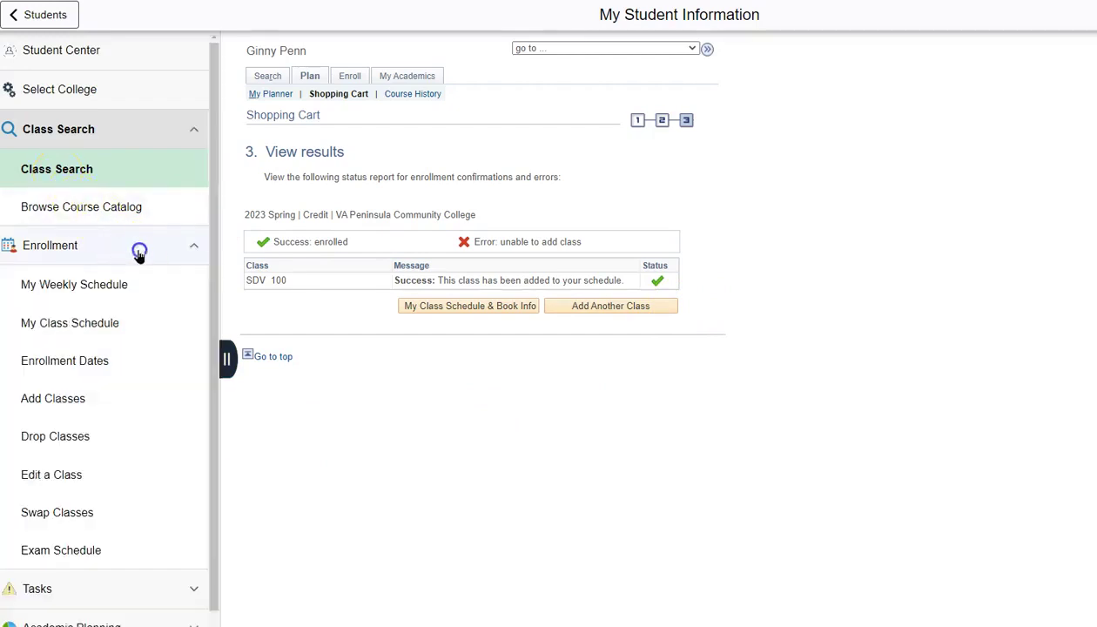
{"action": "left_click", "coordinate": [108, 440]}
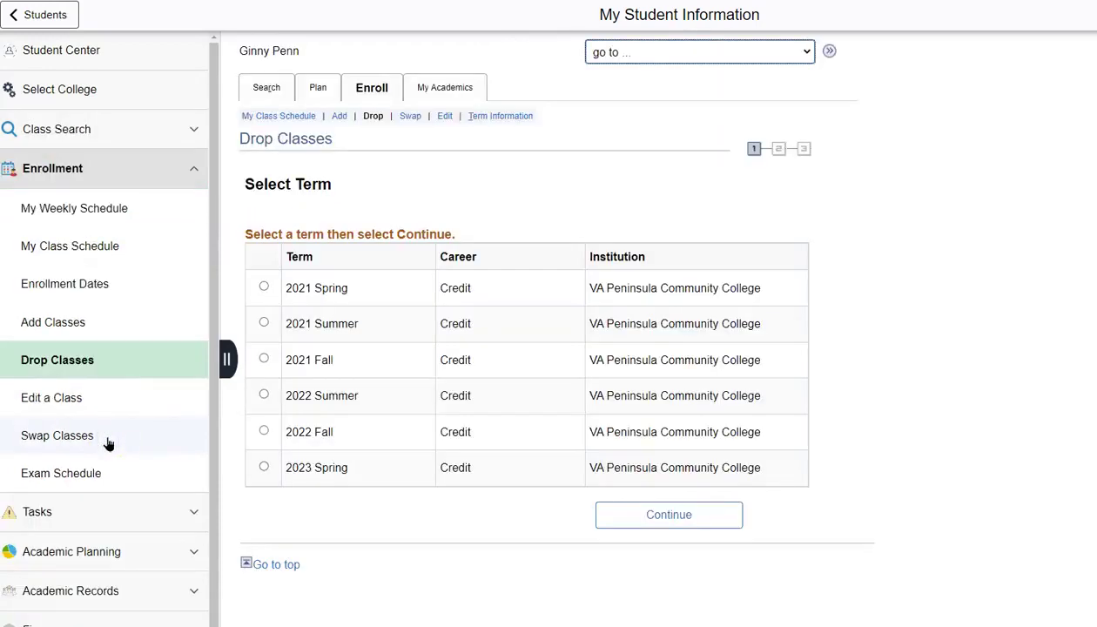
{"action": "left_click", "coordinate": [264, 469]}
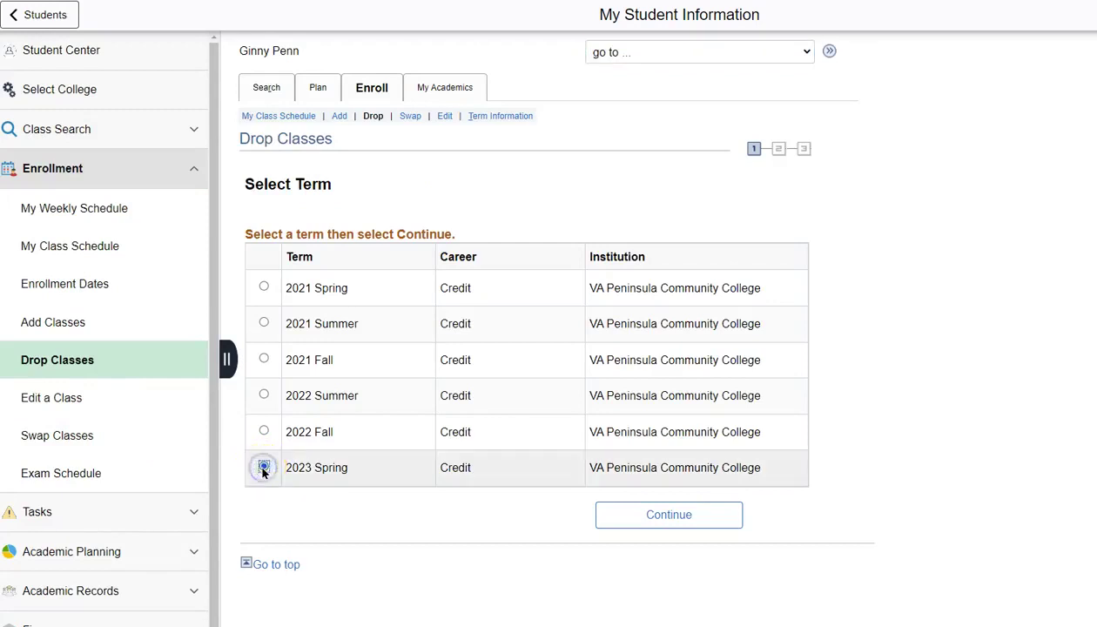
{"action": "left_click", "coordinate": [728, 519]}
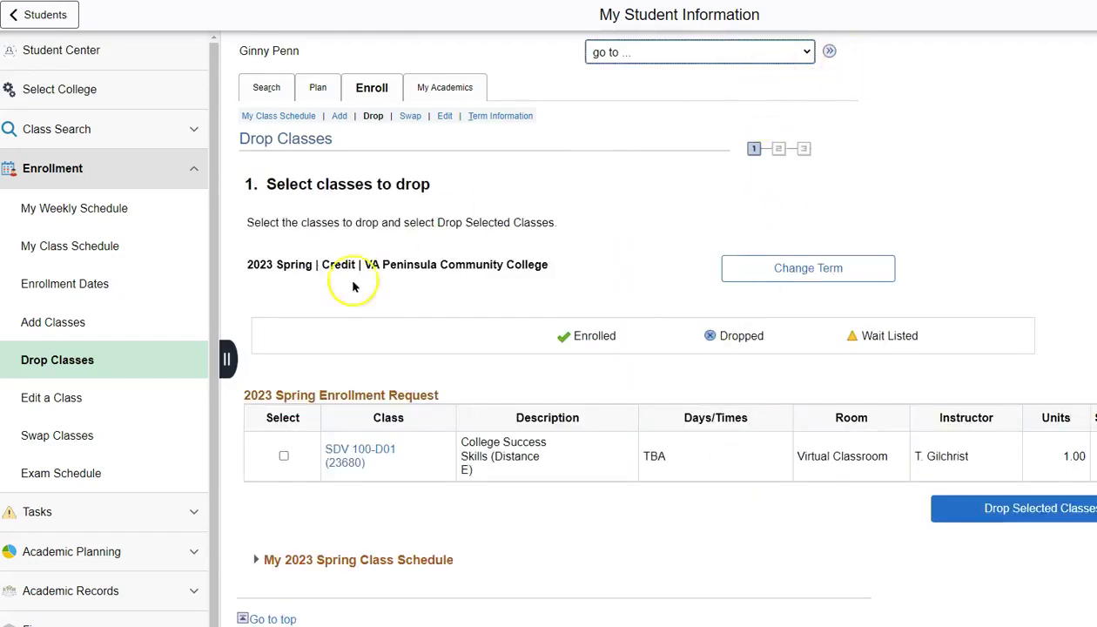
- Drop SDV 100-D01 from the 2023 Spring schedule and finish the drop request
{"action": "left_click", "coordinate": [228, 360]}
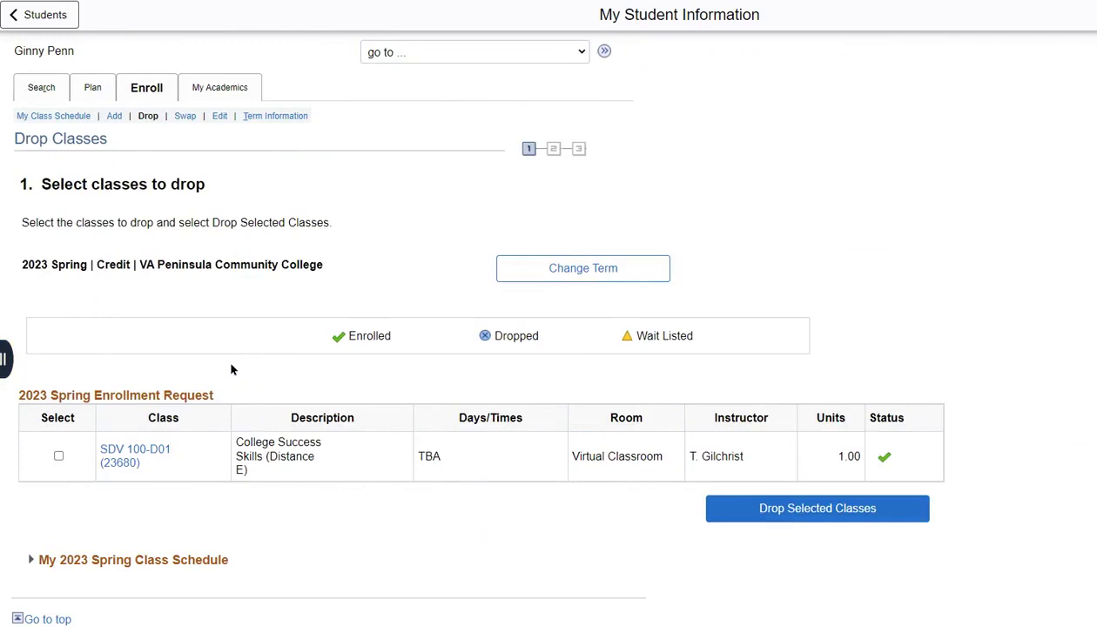
{"action": "left_click", "coordinate": [59, 456]}
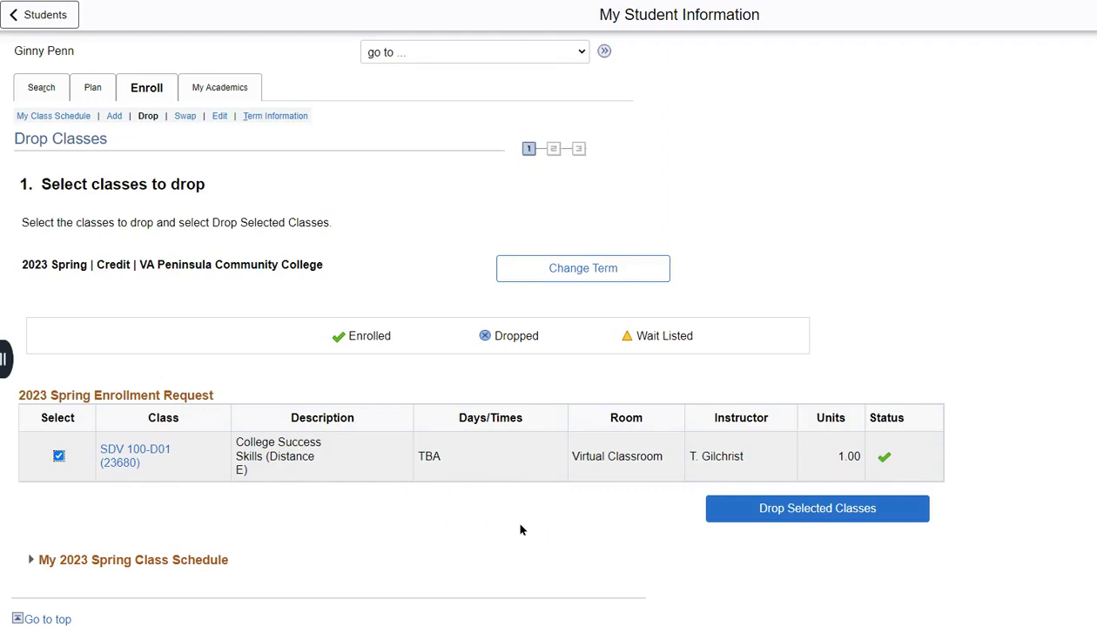
{"action": "left_click", "coordinate": [722, 521]}
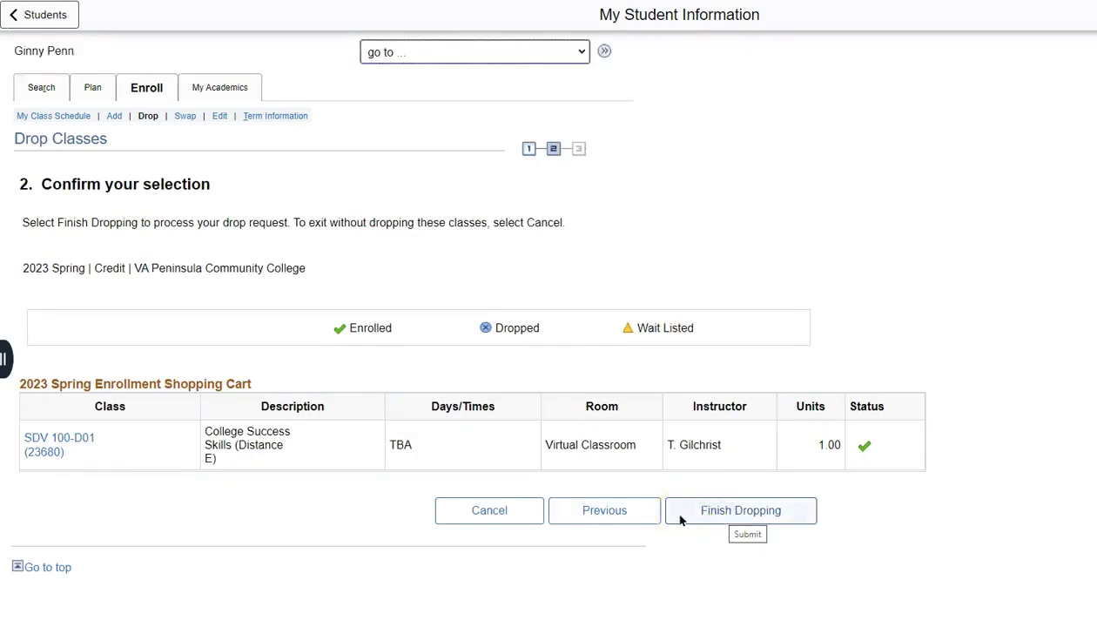
{"action": "left_click", "coordinate": [681, 520]}
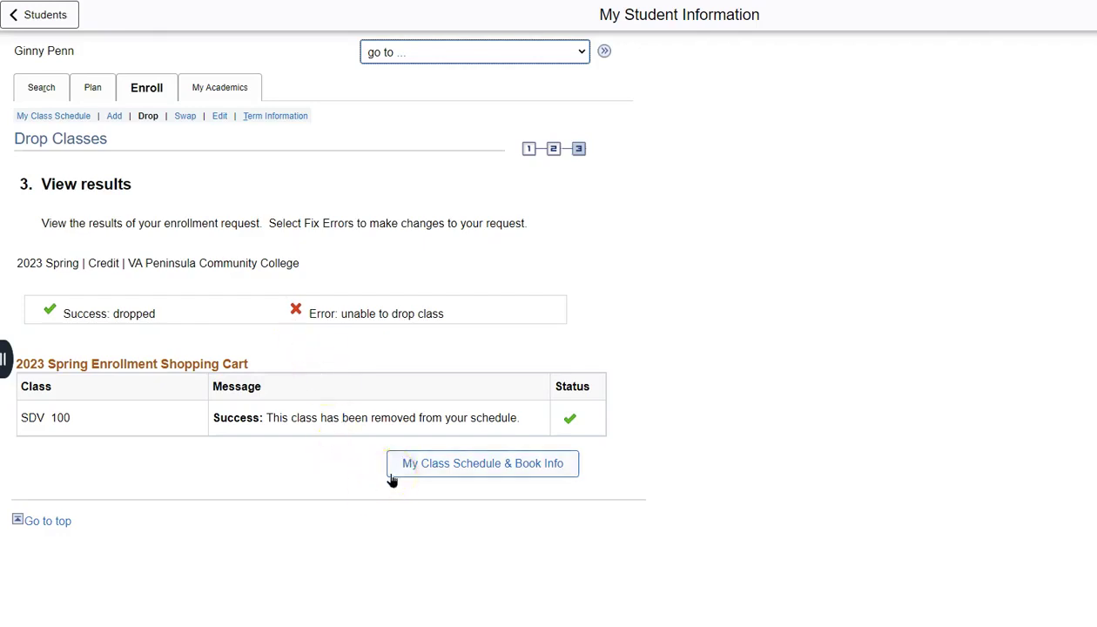
- Collapse the Enrollment options in the student navigation and show the Class Search options
{"action": "left_click", "coordinate": [5, 358]}
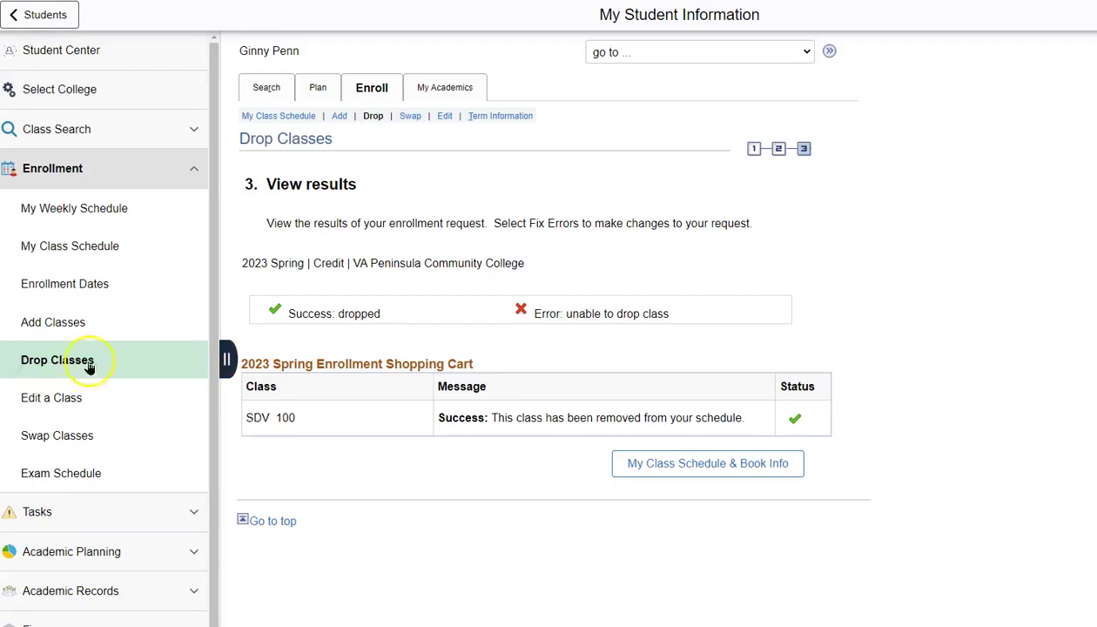
{"action": "left_click", "coordinate": [137, 172]}
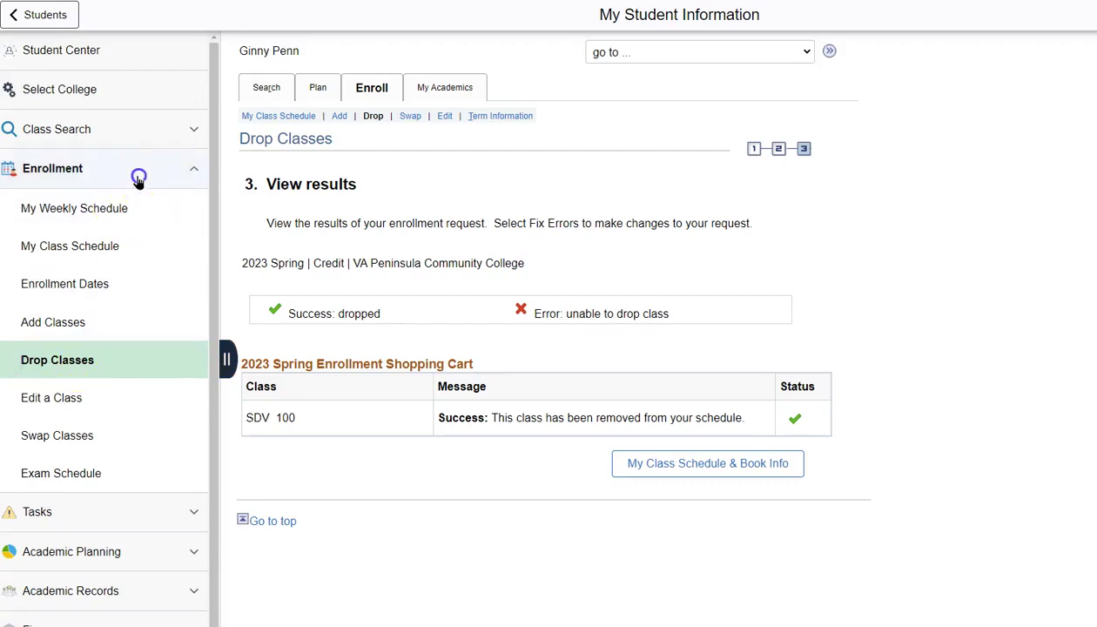
{"action": "left_click", "coordinate": [157, 131]}
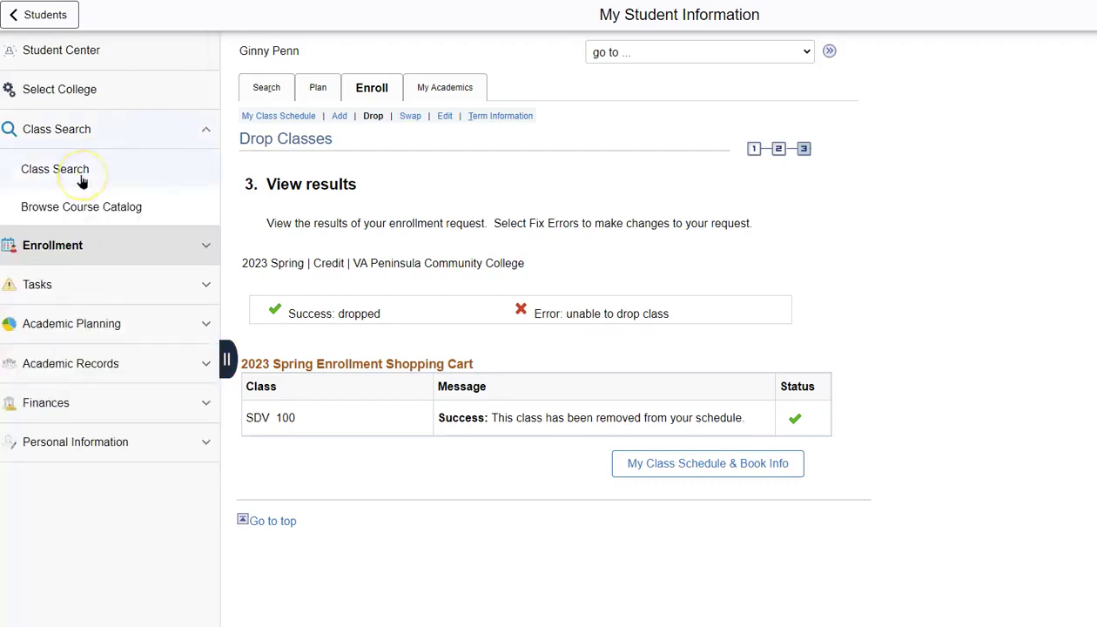